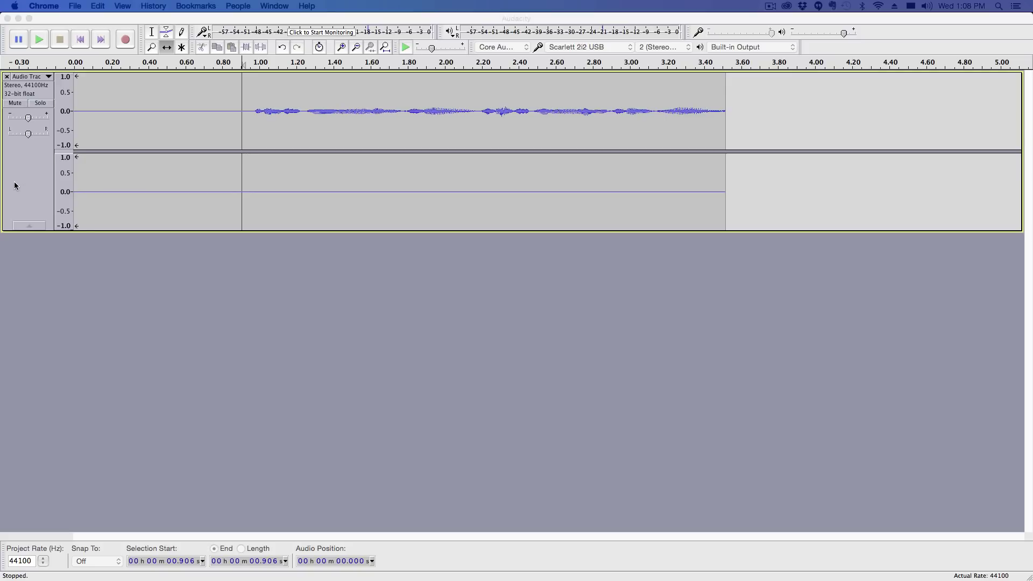
In the device preferences, choose Built-in Output for playback and Scarlett 2i2 USB for recording, look at the playback preferences and confirm.
click(143, 292)
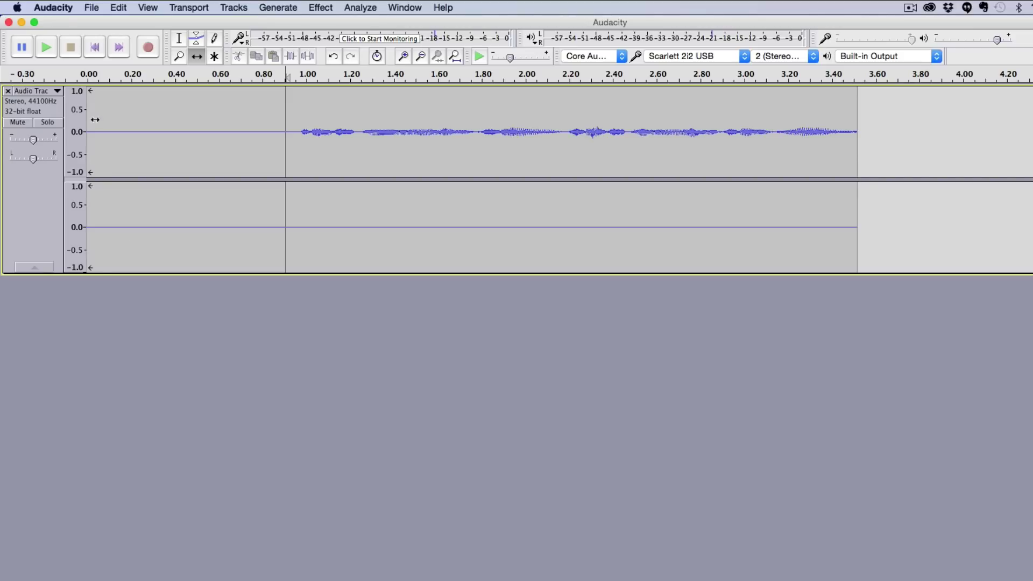
click(60, 6)
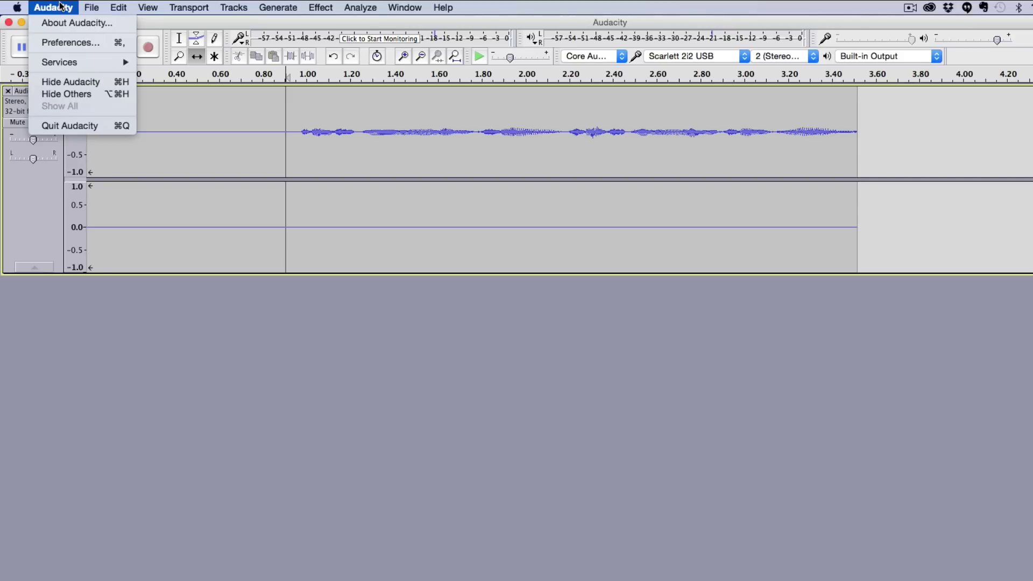
click(70, 41)
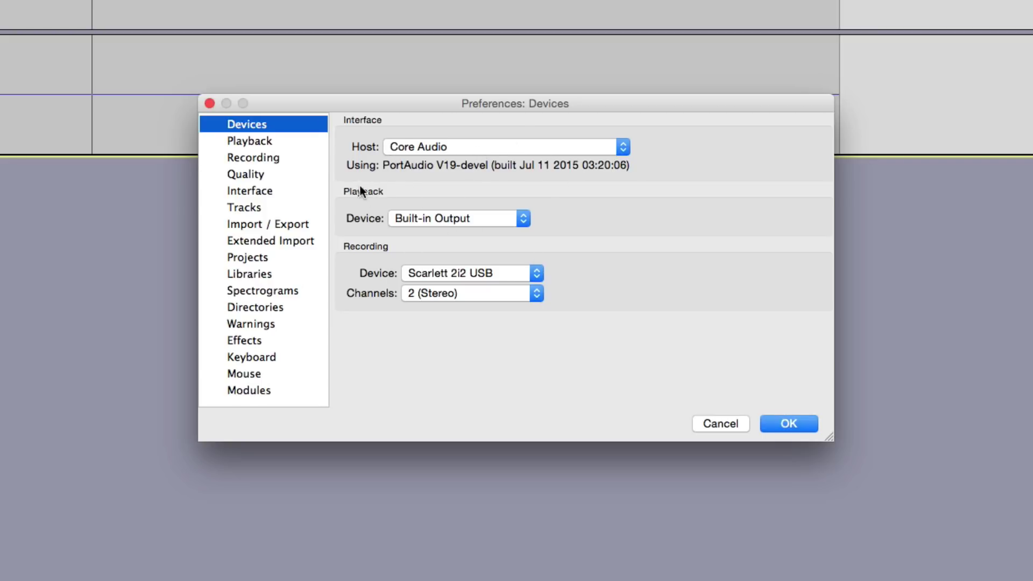
click(431, 219)
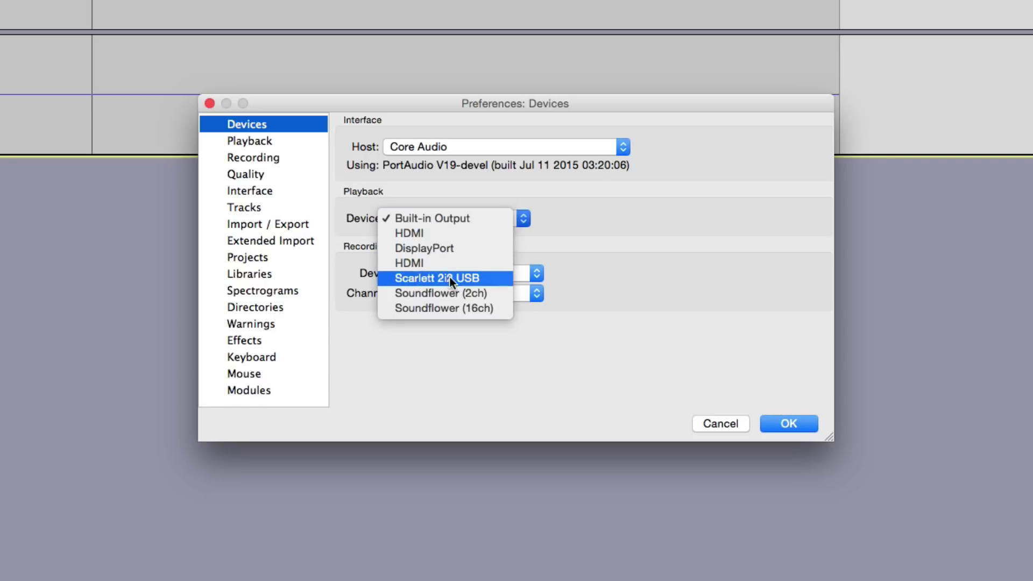
click(448, 219)
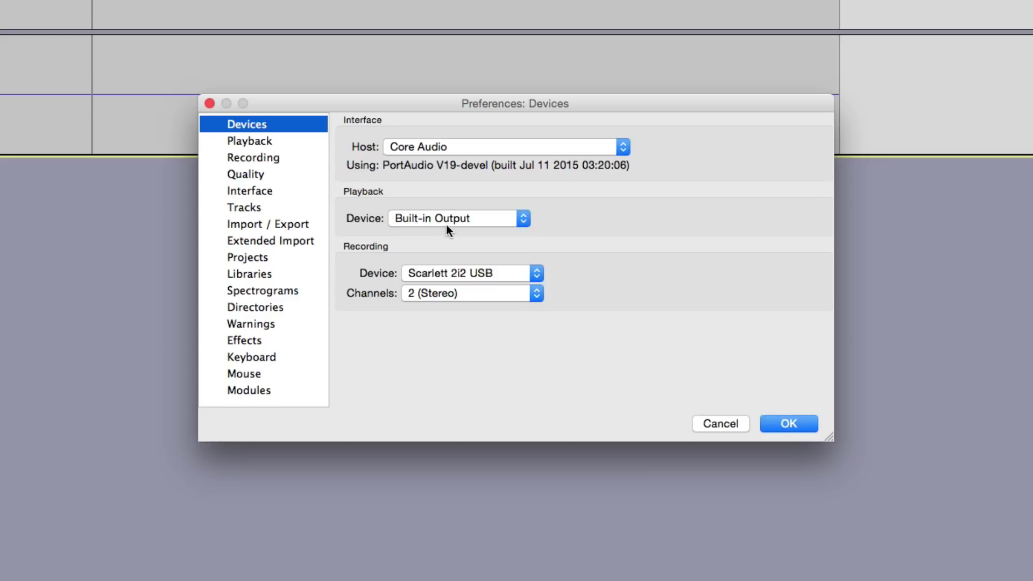
click(439, 274)
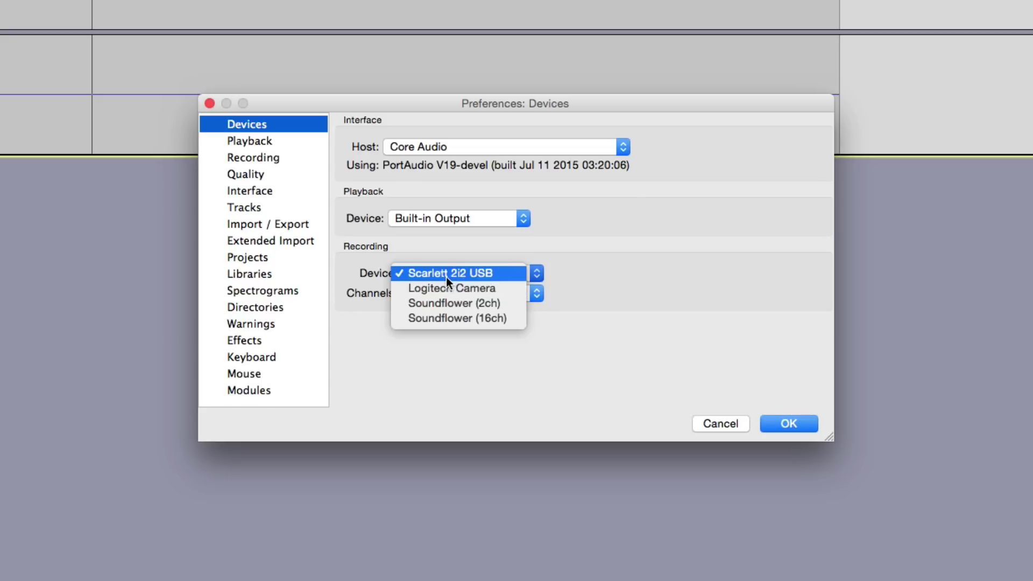
click(446, 276)
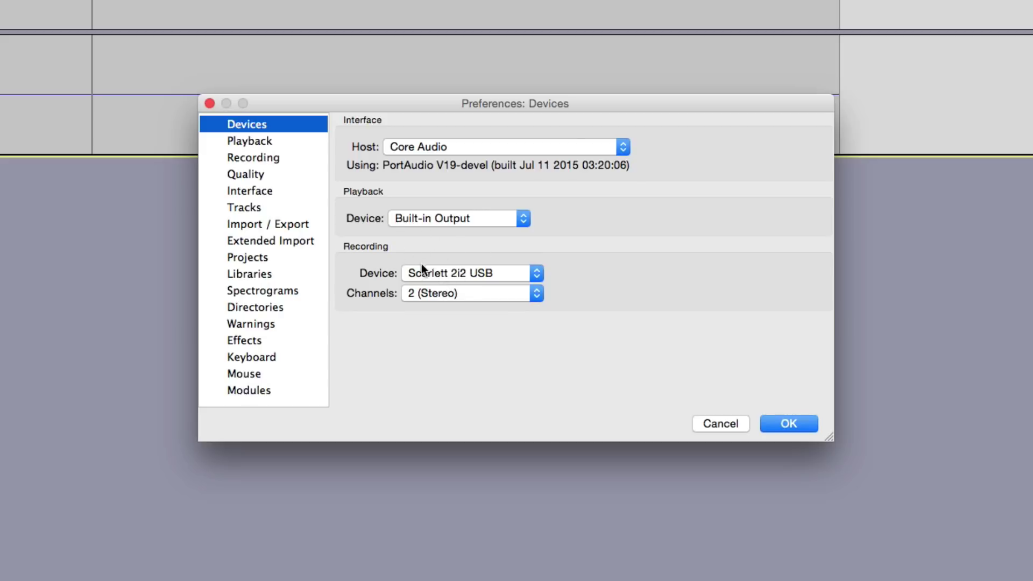
click(265, 141)
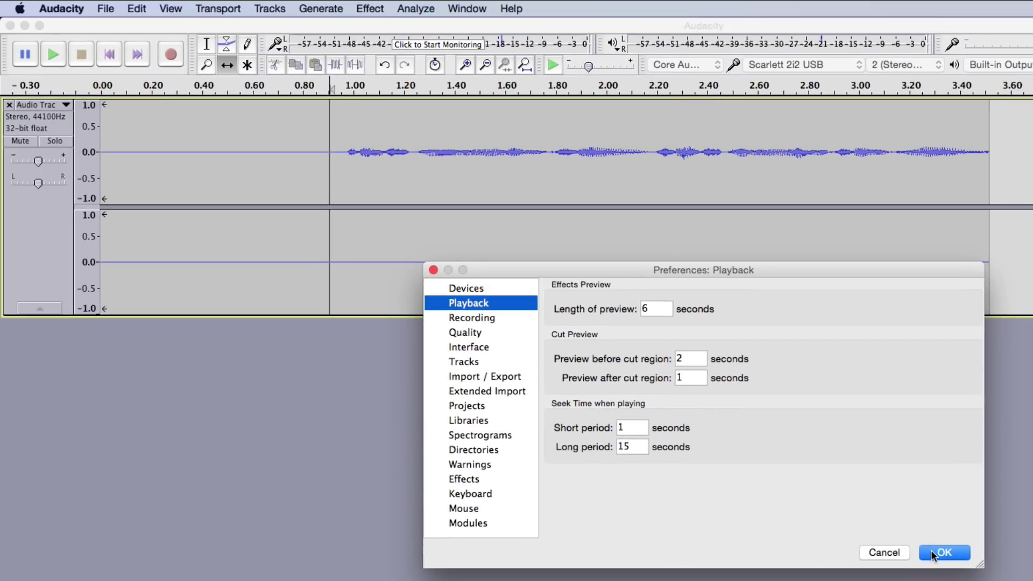
click(788, 424)
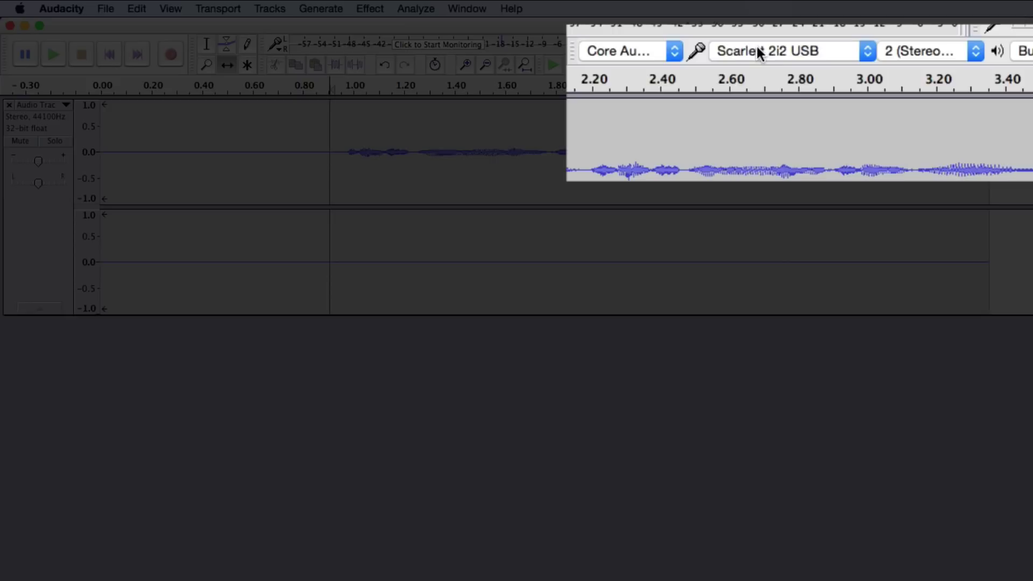
Review the available recording devices in the main window and choose Scarlett 2i2 USB.
click(781, 62)
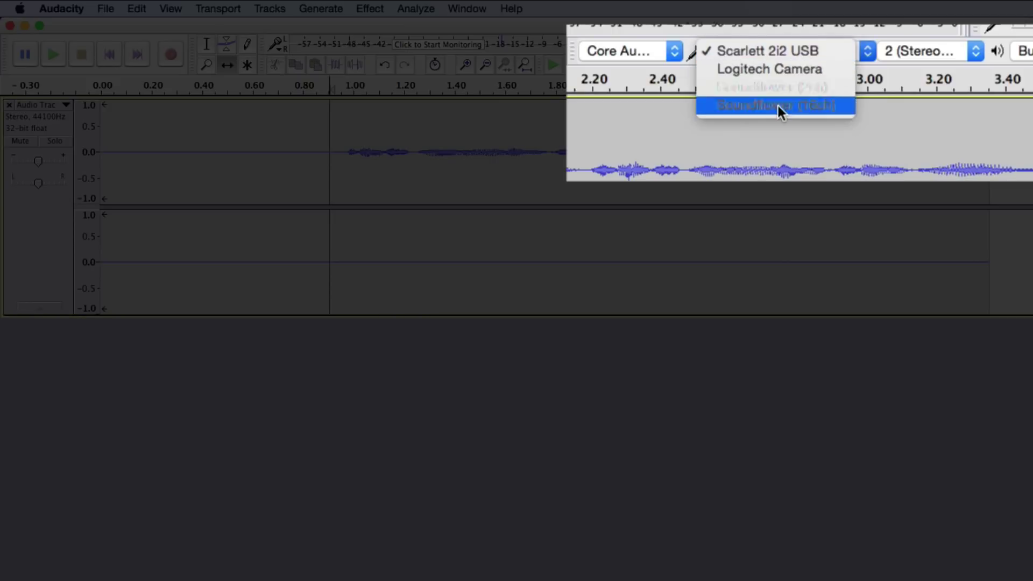
click(754, 50)
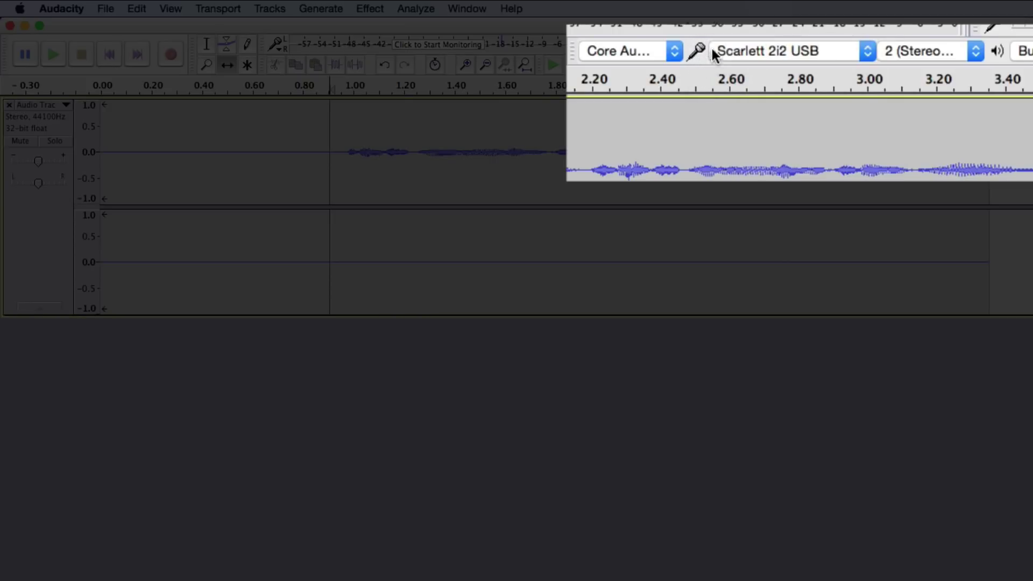
click(753, 51)
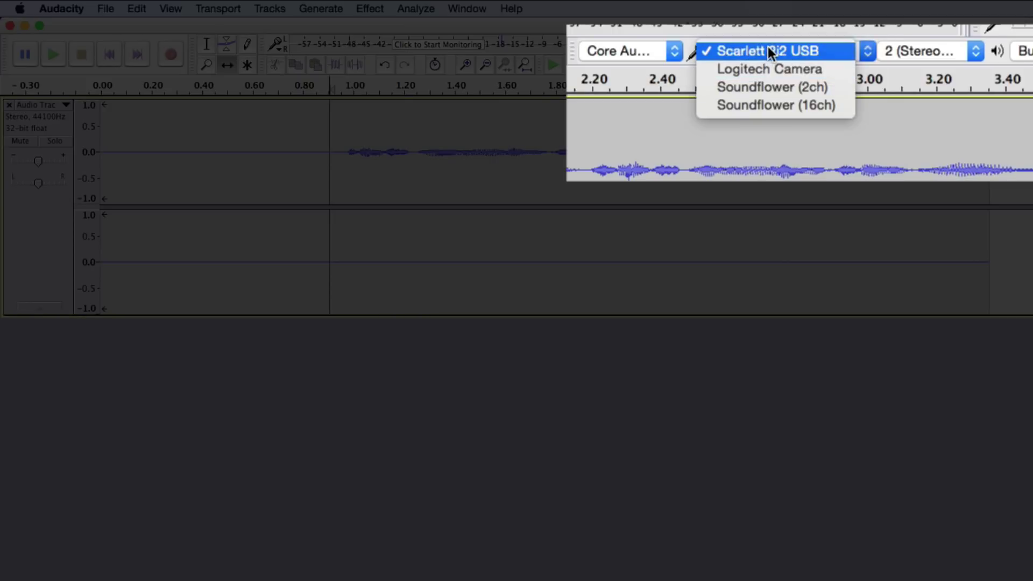
click(764, 46)
click(738, 51)
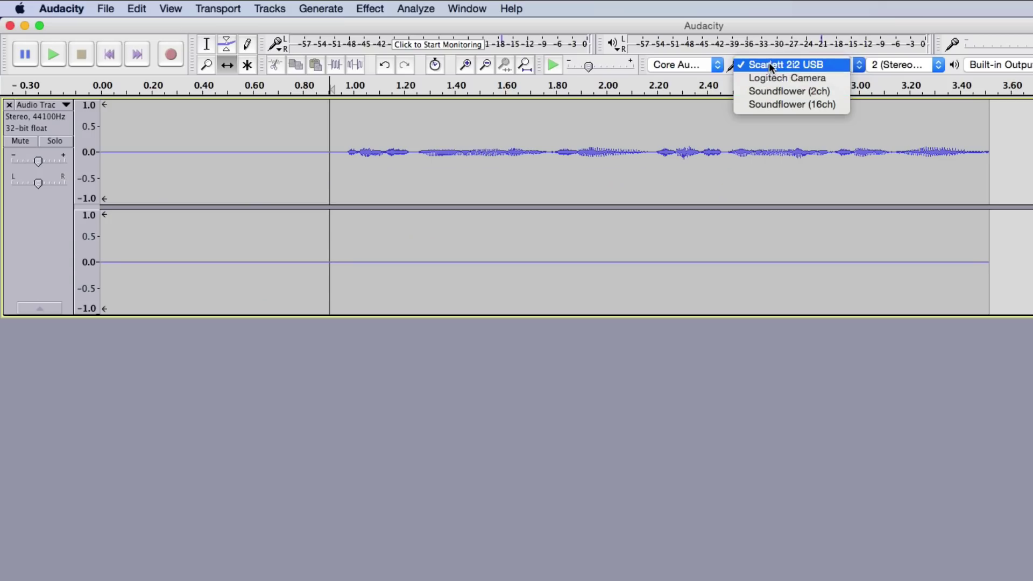
click(769, 64)
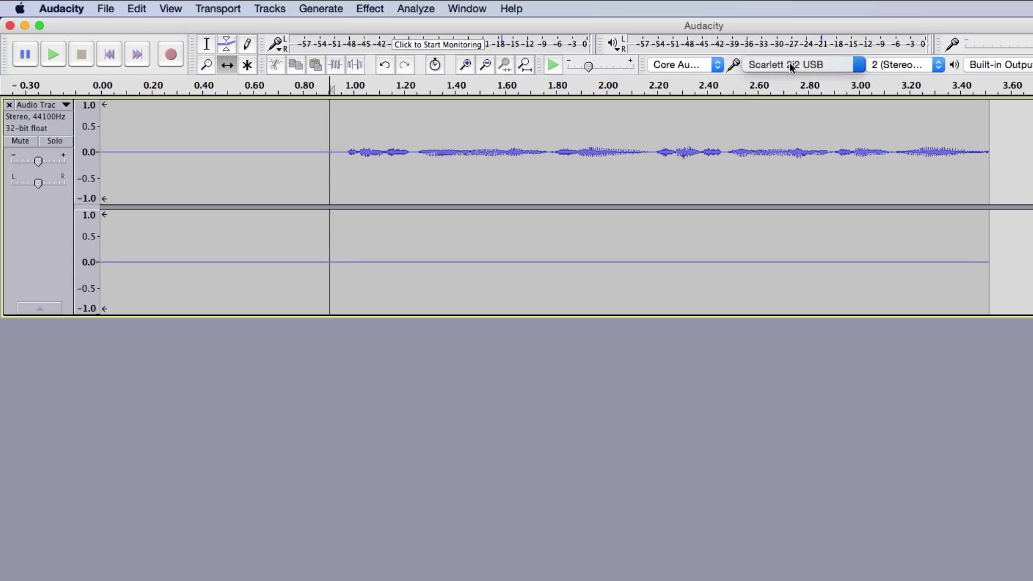
Choose 2 (Stereo) Recording Channels and Built-in Output as the playback device in the main window.
click(908, 65)
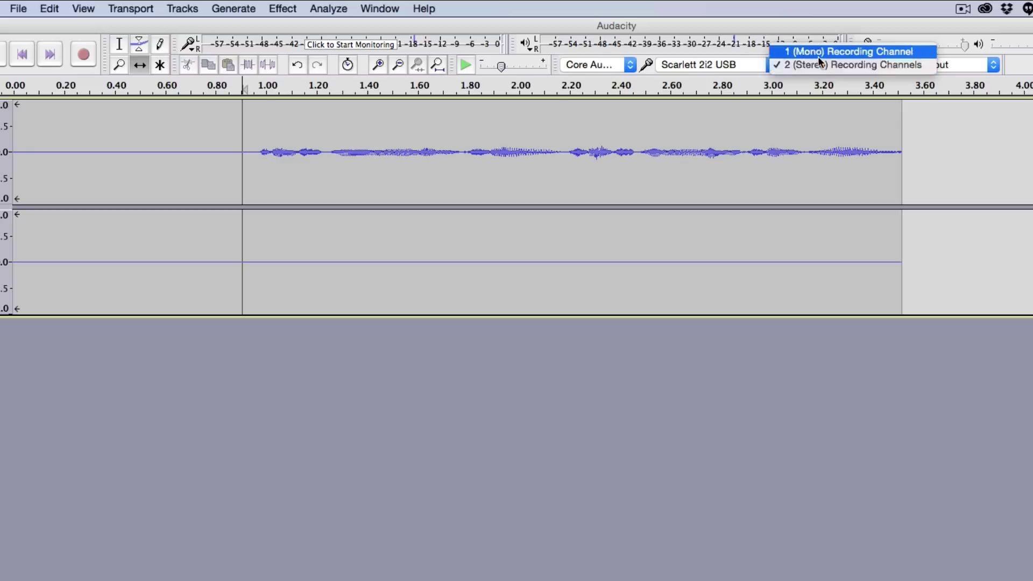
click(818, 63)
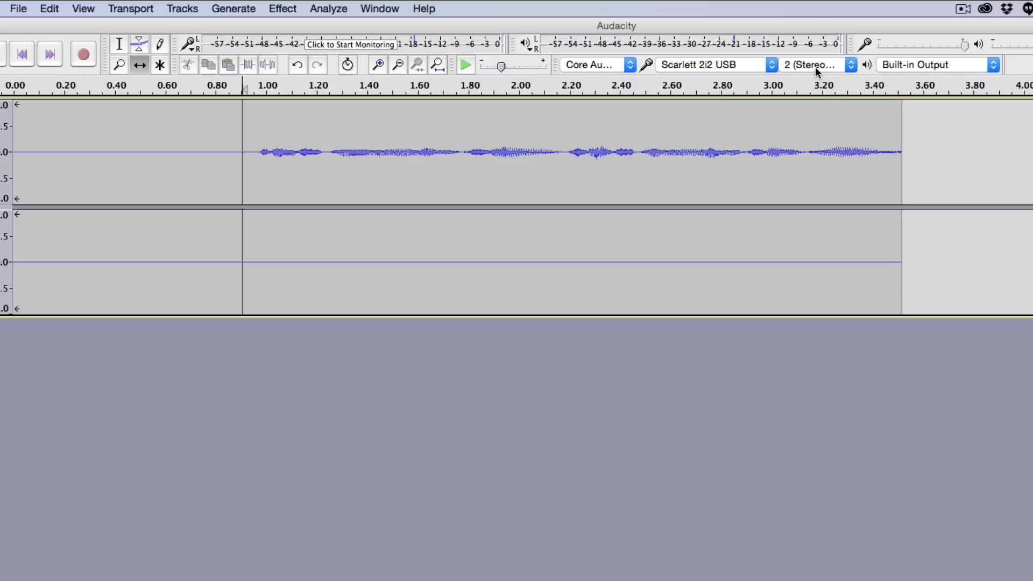
click(912, 65)
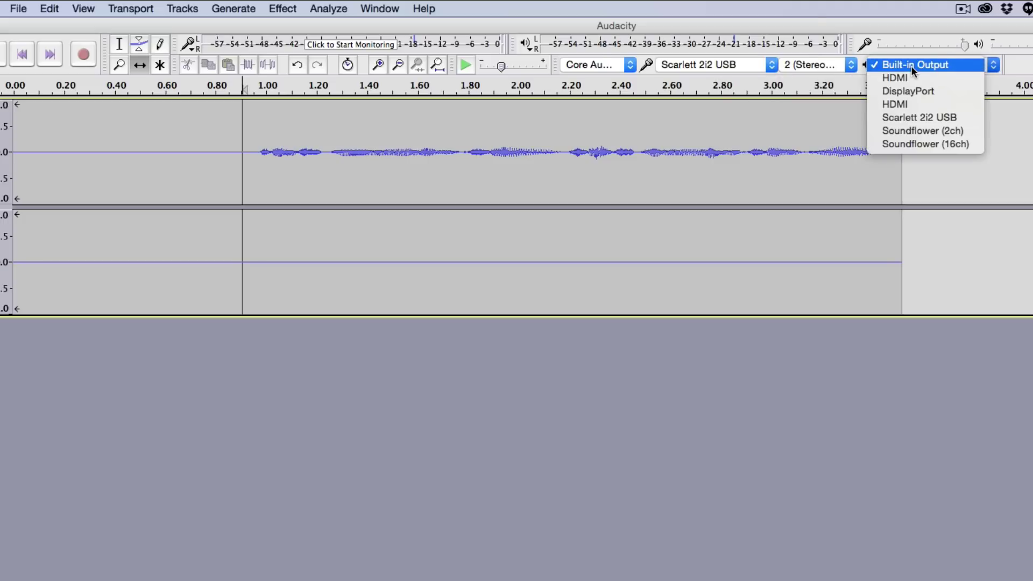
click(906, 64)
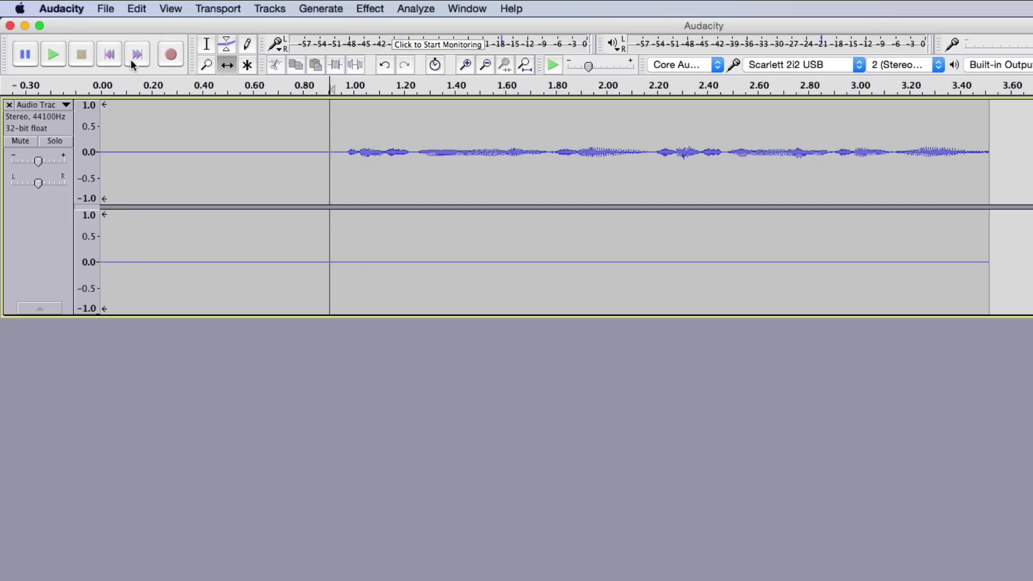
Record a voice take on a new stereo track from the end of the existing audio to about 37.6 s.
click(131, 59)
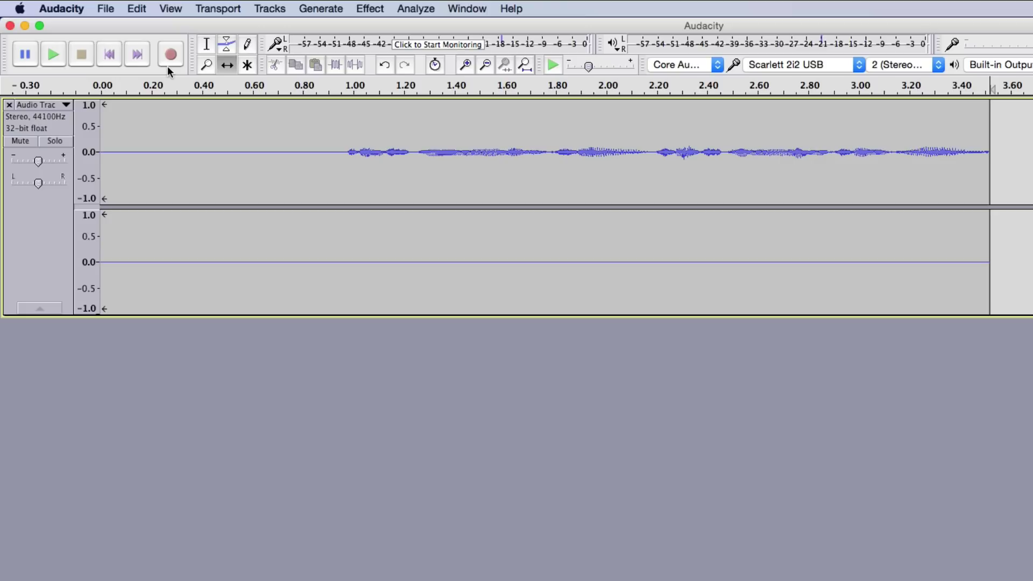
key(Home)
click(171, 54)
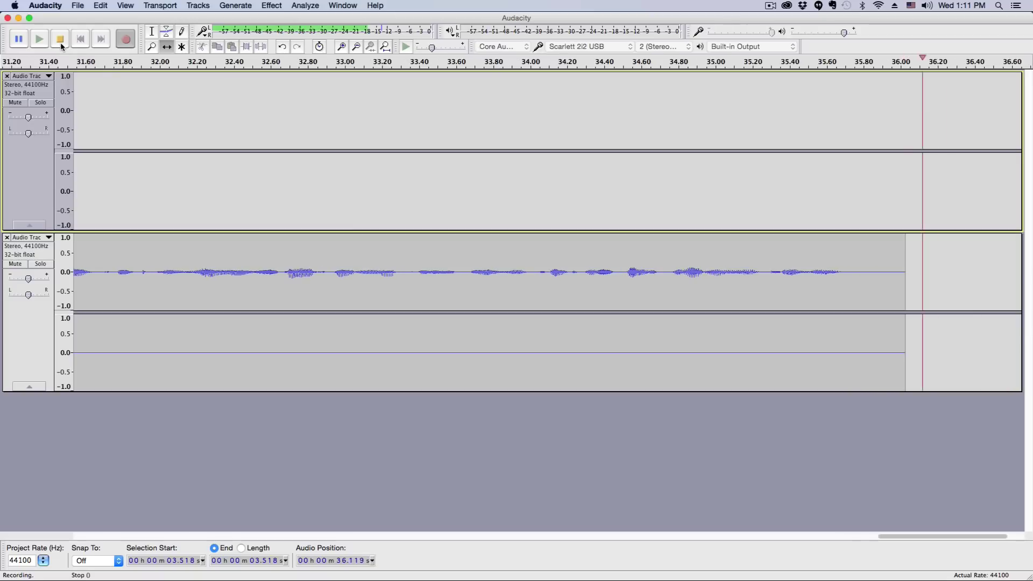
click(60, 43)
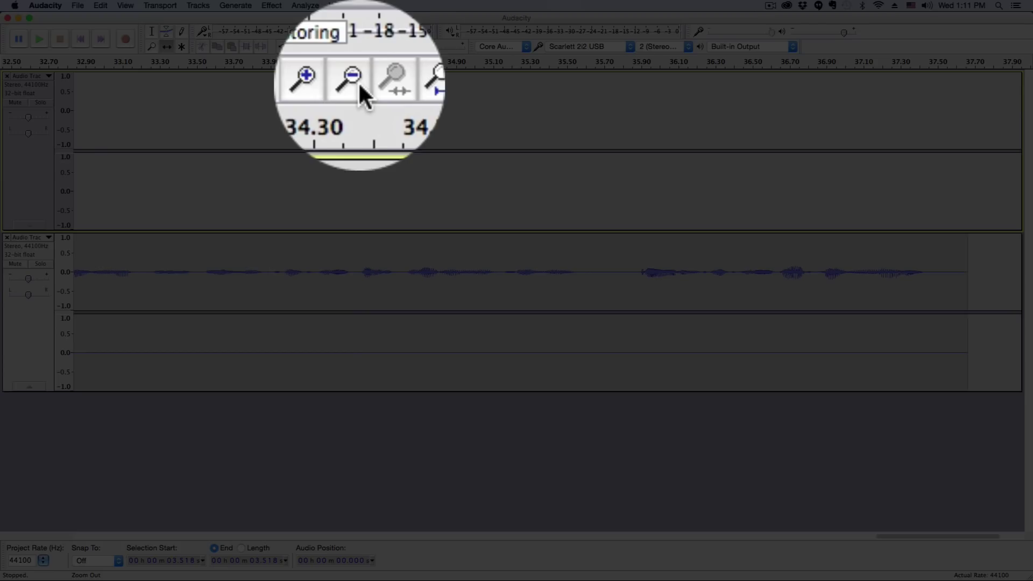
Shift the first track's clip along the timeline with the Time Shift tool so that it ends at about 4.3 s.
click(359, 46)
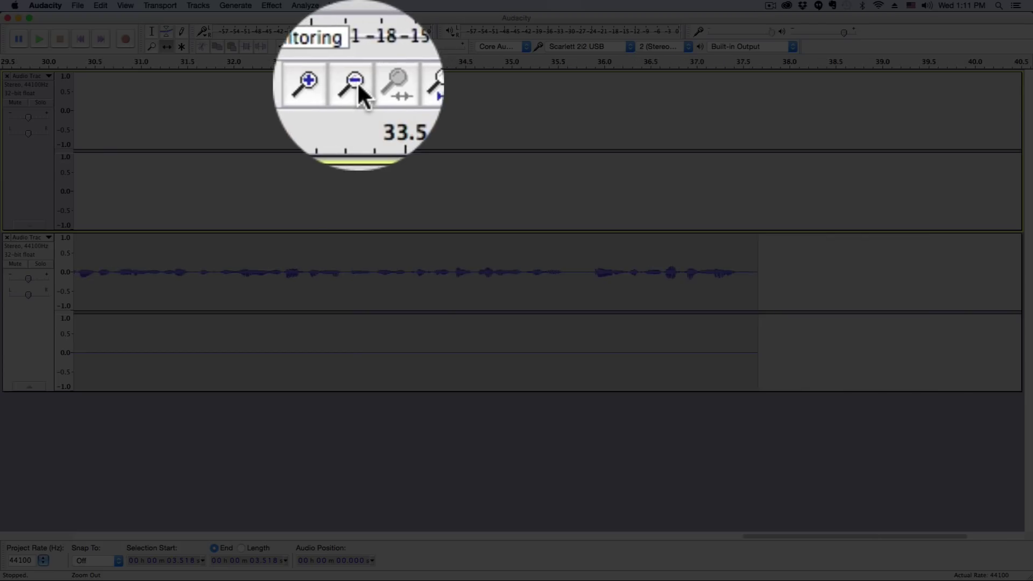
click(359, 47)
click(359, 47)
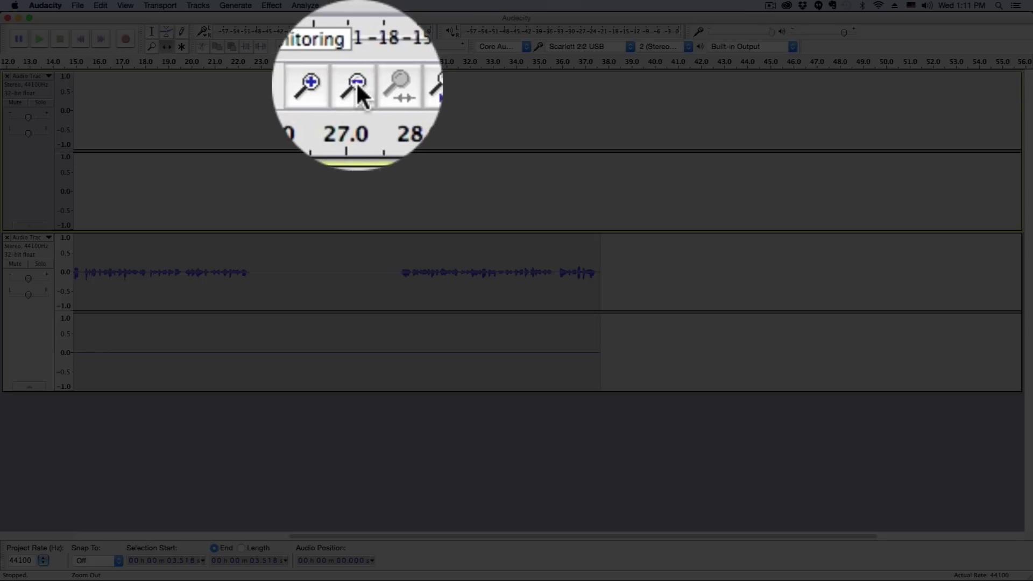
click(358, 47)
click(359, 47)
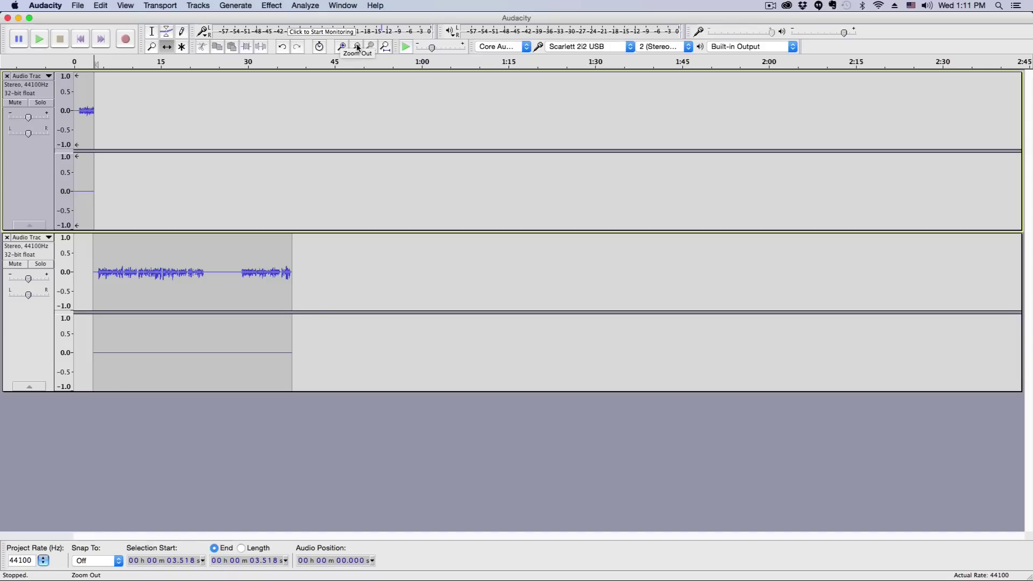
click(342, 47)
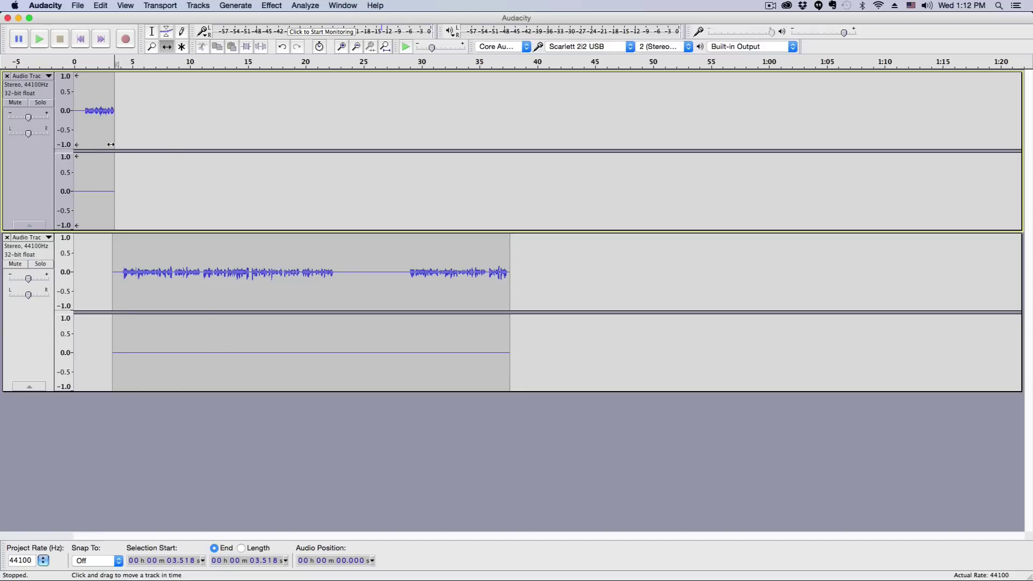
drag(112, 134, 106, 161)
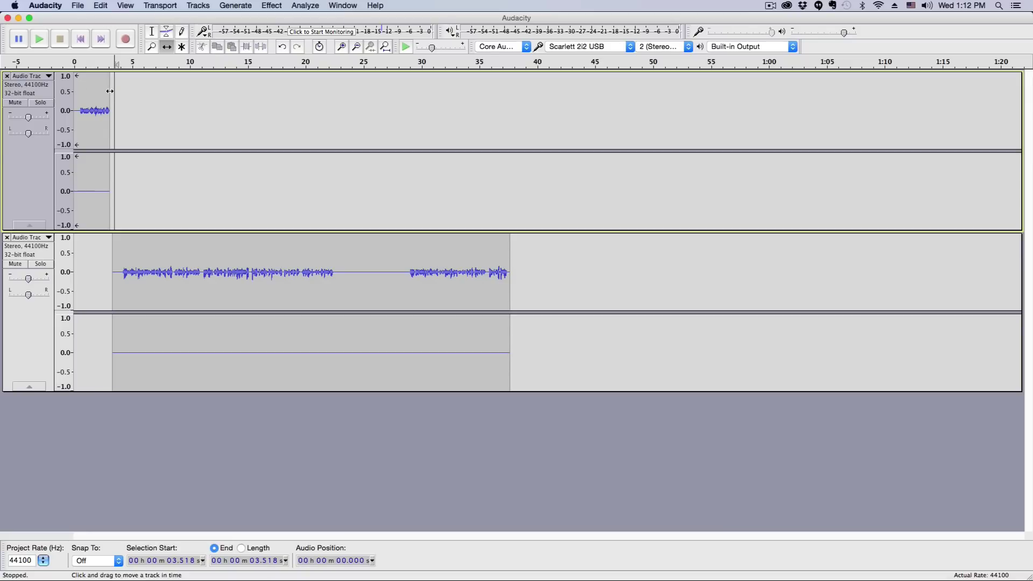
drag(112, 87, 110, 140)
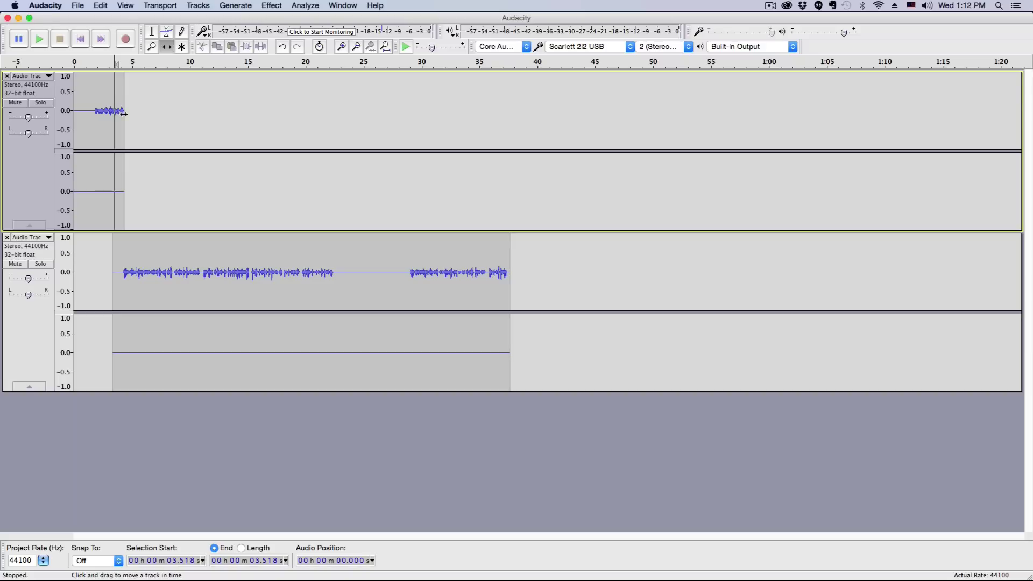
With the Selection tool, select about 8.1 s to 17.4 s of the second track and place the cursor at about 7.9 s.
click(154, 33)
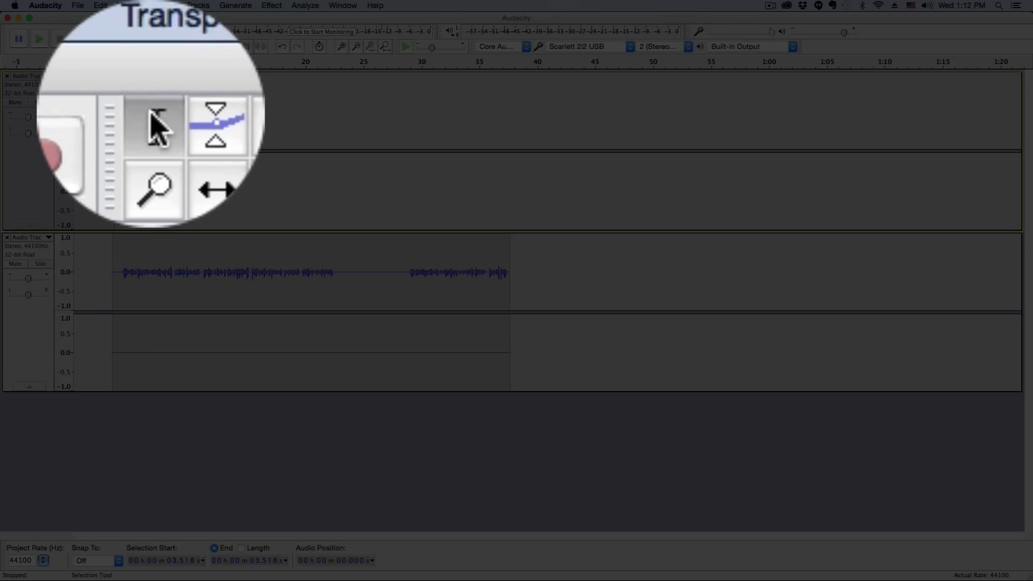
drag(92, 110, 150, 132)
drag(168, 263, 269, 282)
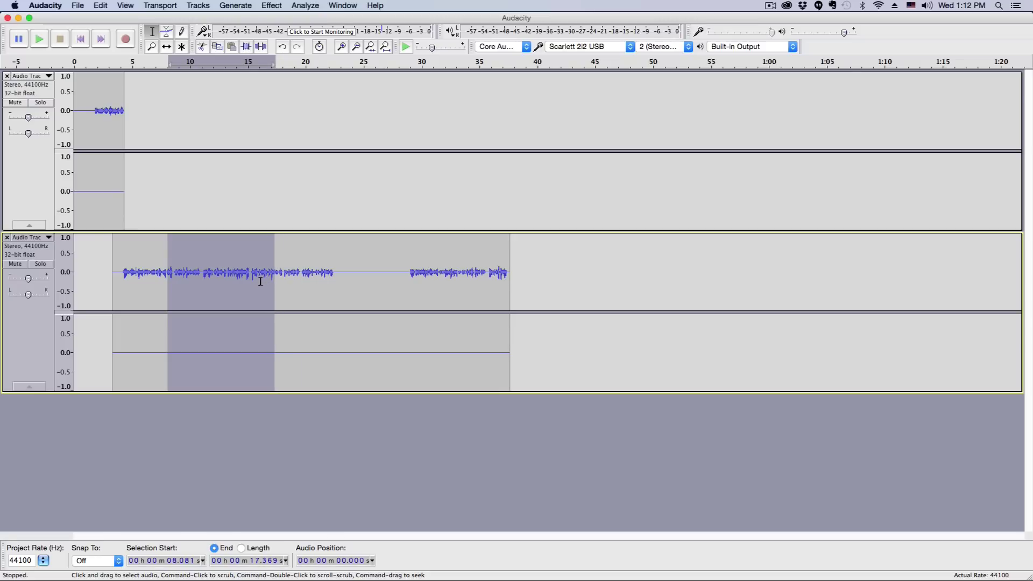
click(342, 47)
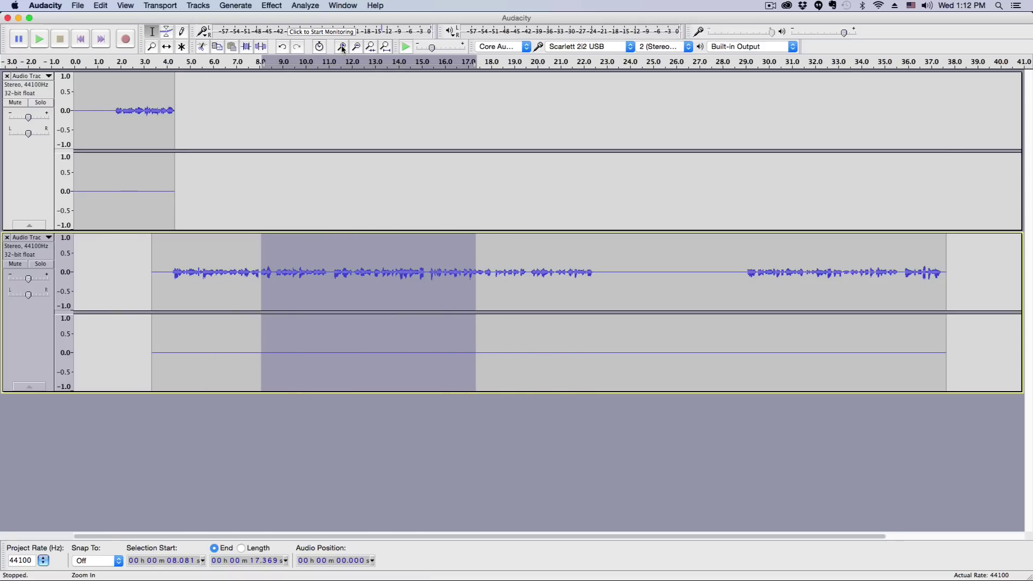
click(257, 236)
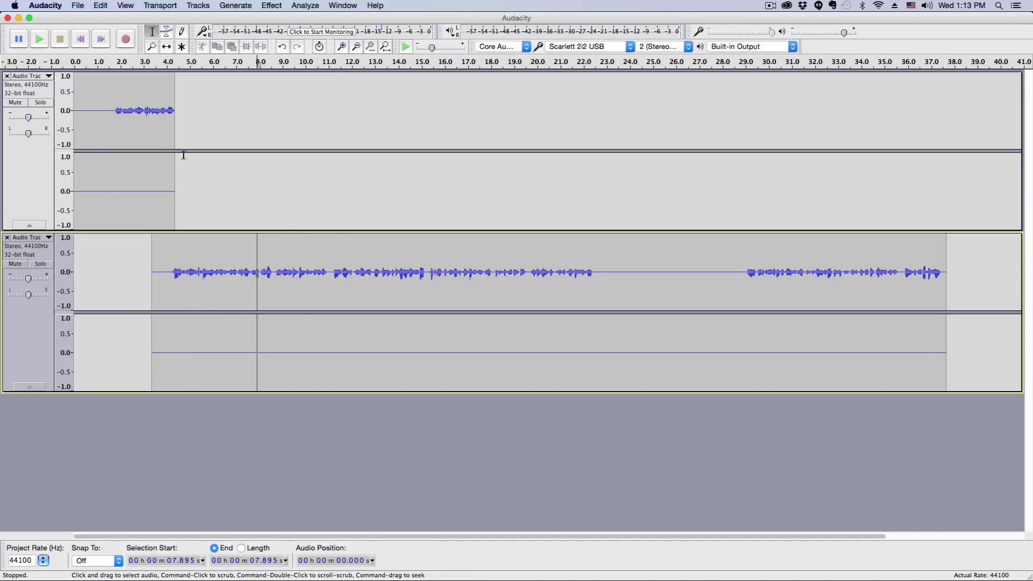
Use the Envelope tool to lower the first track's volume at about 3 s and raise it back to full level.
click(167, 33)
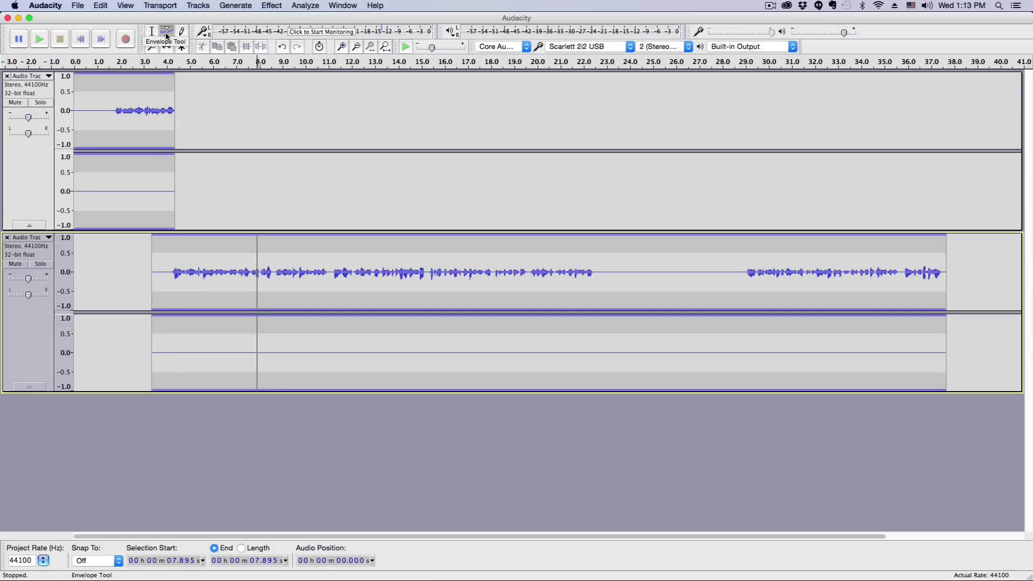
click(149, 141)
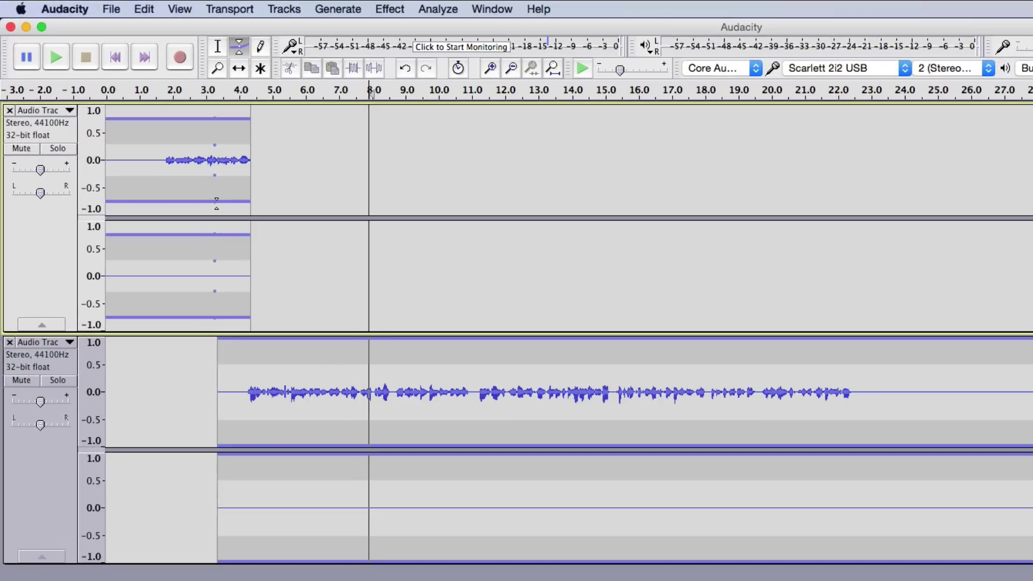
mouse_move(217, 201)
mouse_down()
mouse_move(215, 176)
mouse_move(209, 214)
mouse_up()
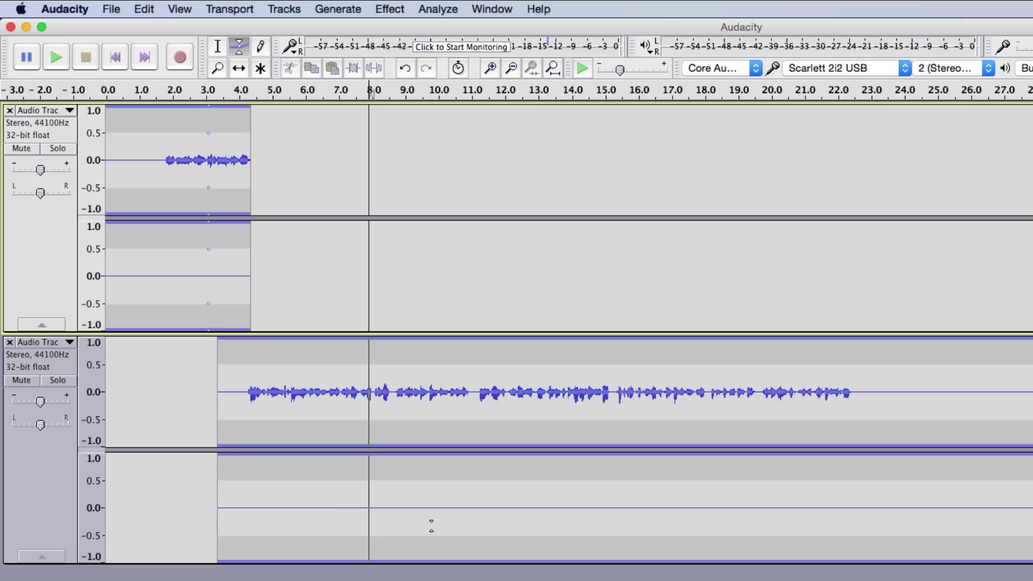
Zoom in on the waveform around 7.9 s, activate the Draw tool, and switch to the Multi-Tool.
key(ctrl+1)
key(ctrl+1)
key(ctrl+1)
key(ctrl+1)
key(ctrl+1)
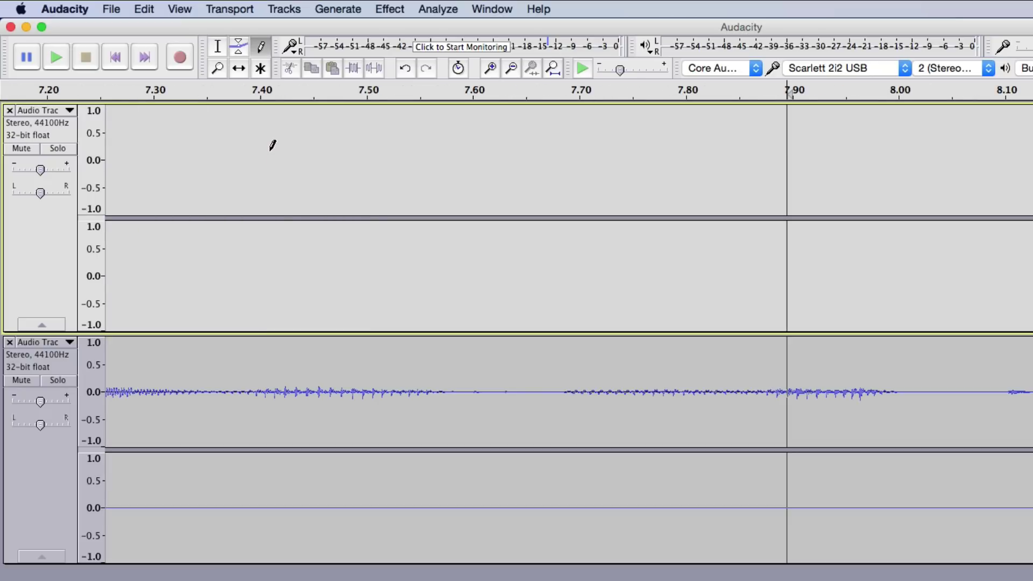
key(F3)
click(262, 69)
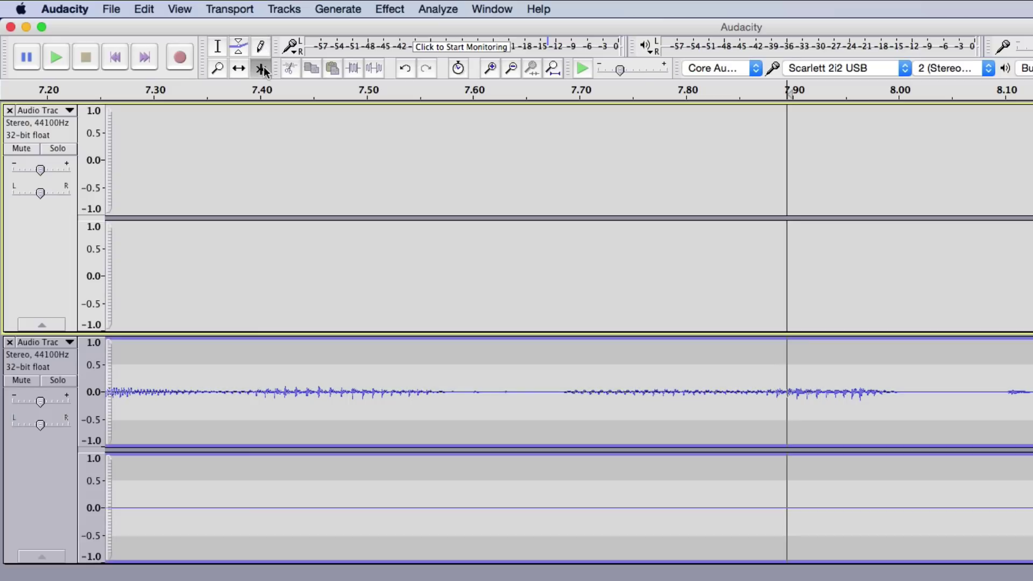
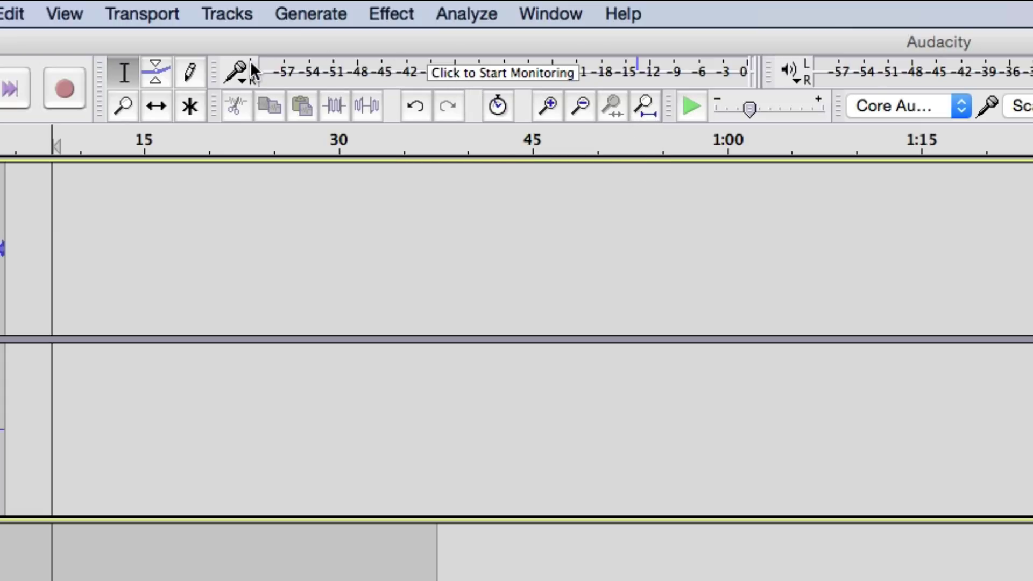
Start monitoring the input level and delete the first audio track.
click(398, 70)
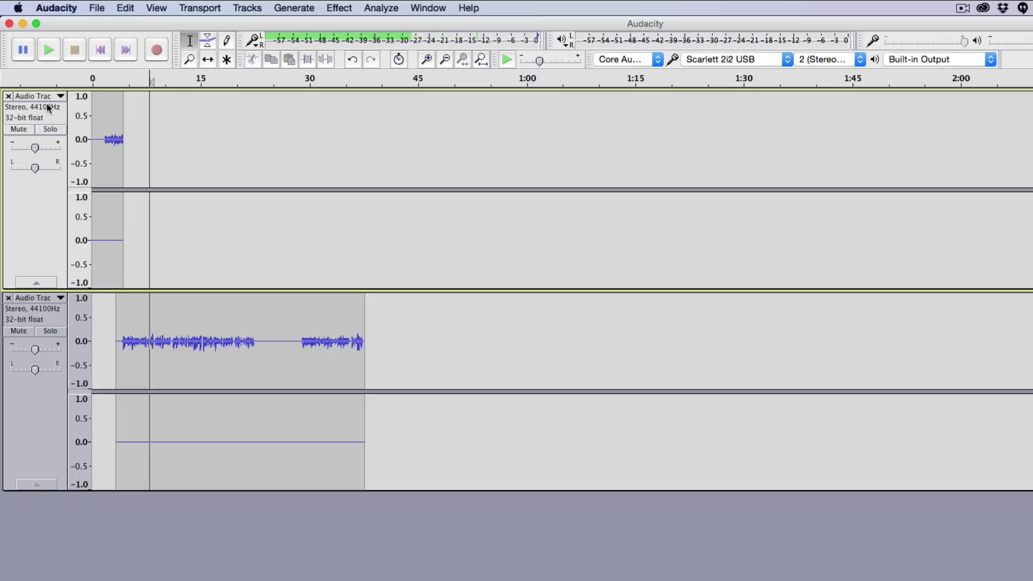
click(9, 96)
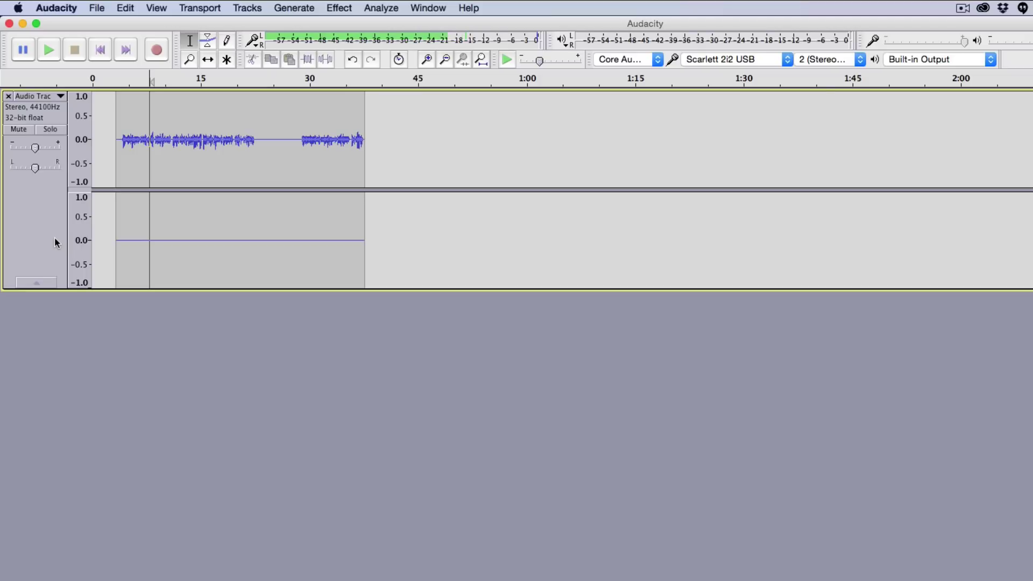
key(super+z)
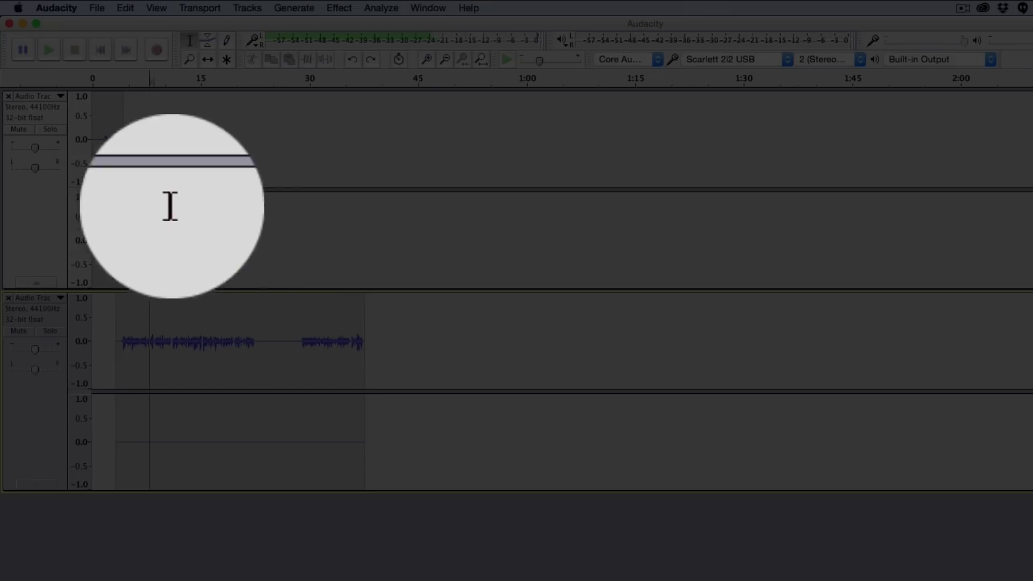
click(8, 96)
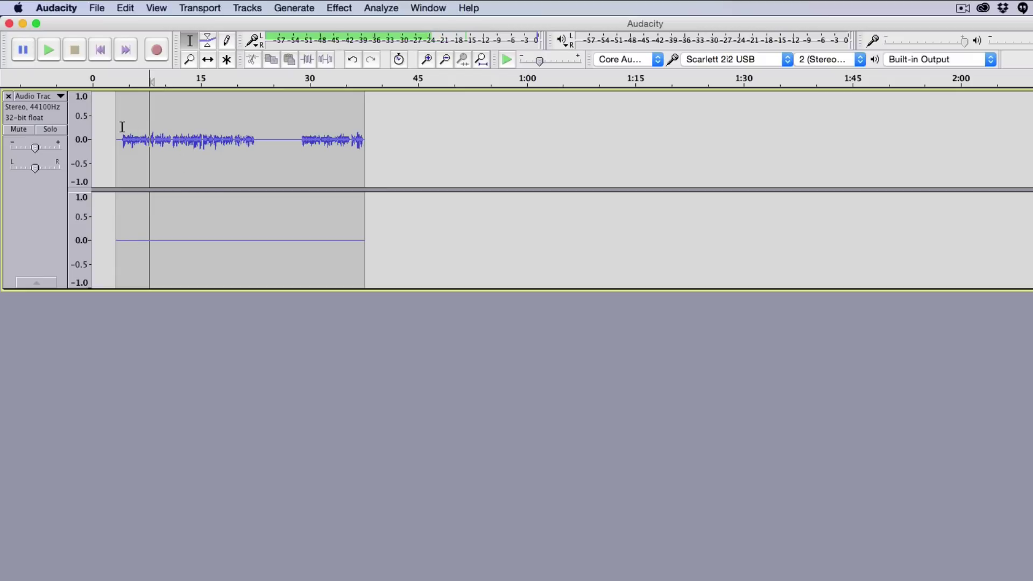
Shift the remaining track's clip with the Time Shift tool so that it starts at 0 s.
click(208, 63)
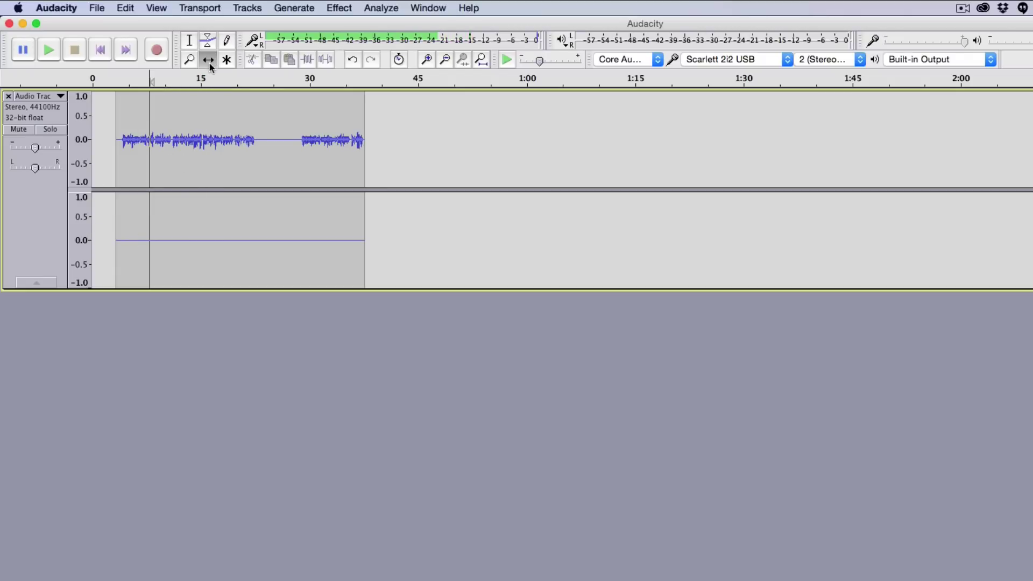
drag(205, 99, 182, 106)
With the Selection tool, place the cursor at about 4 s and play a few seconds of the track.
key(F1)
click(120, 171)
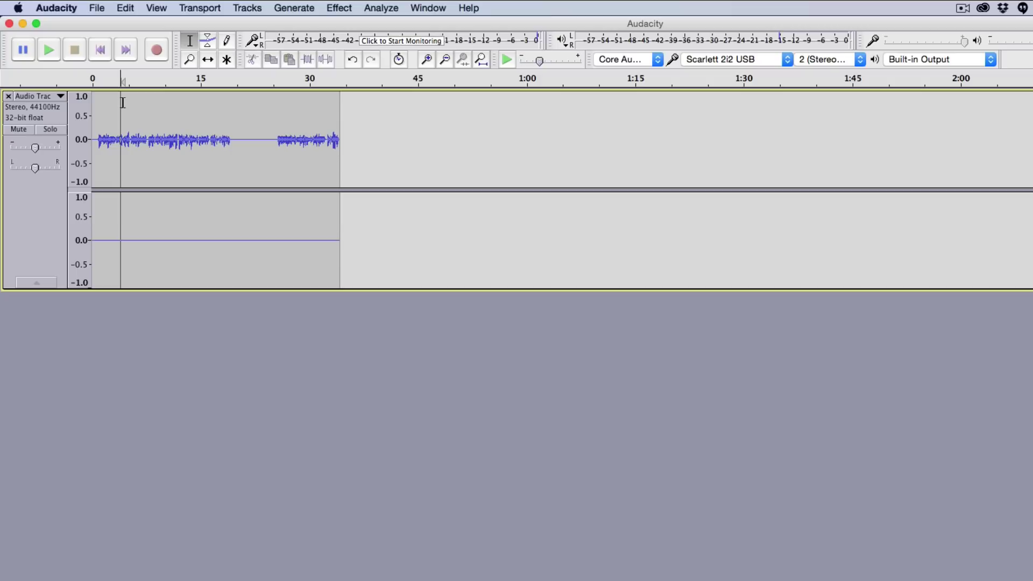
key(space)
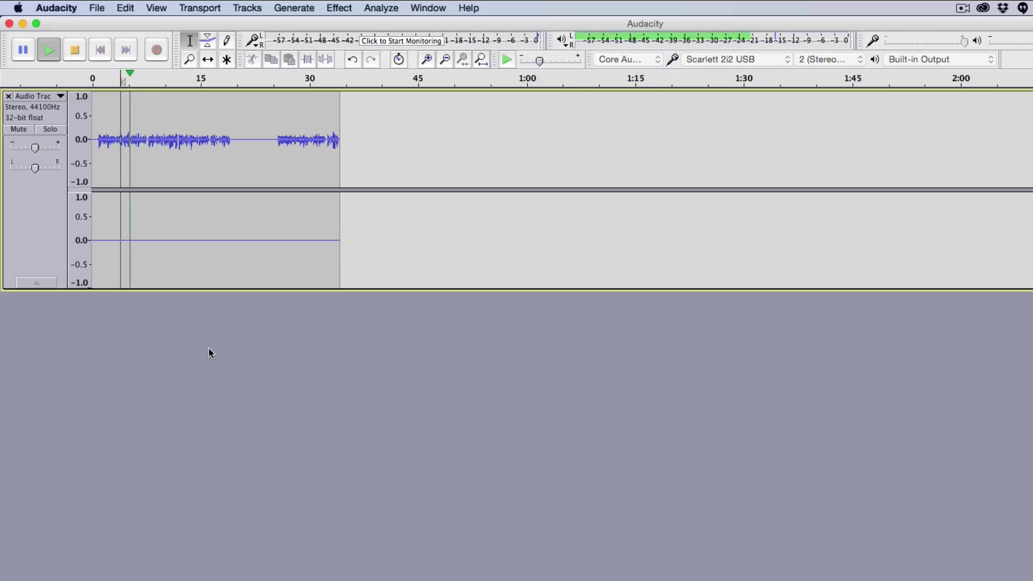
key(space)
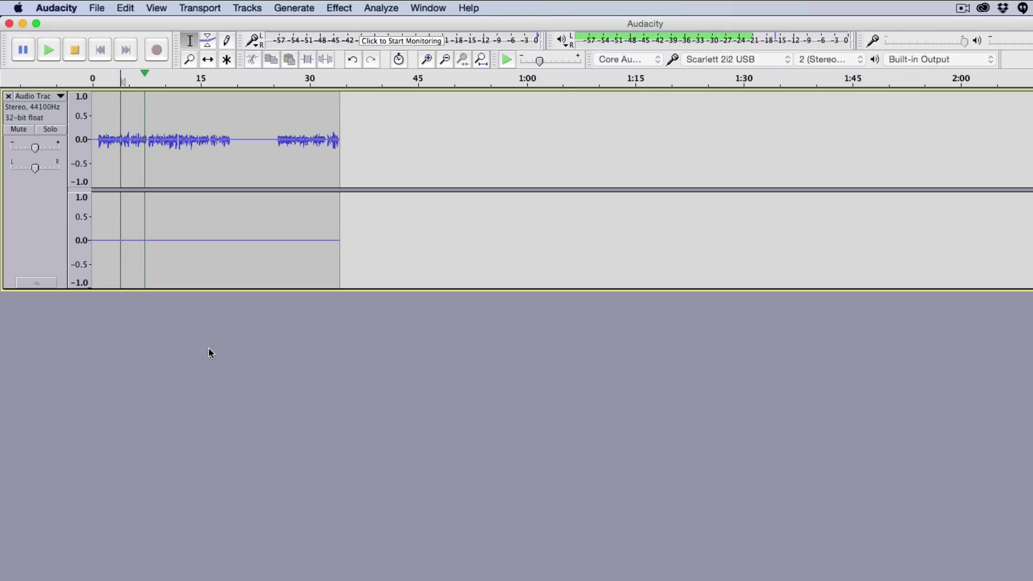
Enlarge the timeline to one-second divisions and play the track from about 7 s.
click(139, 147)
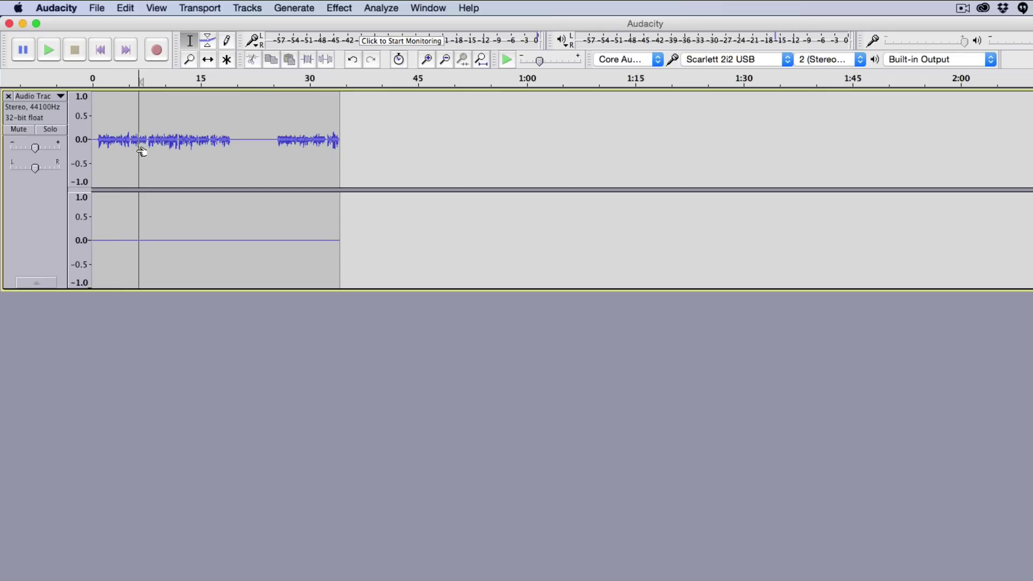
click(104, 140)
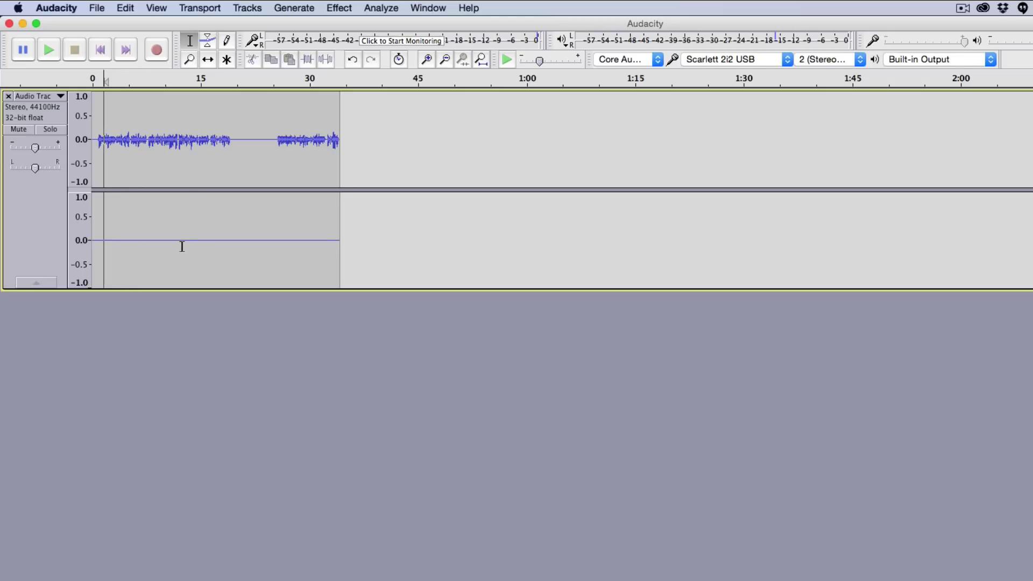
click(426, 60)
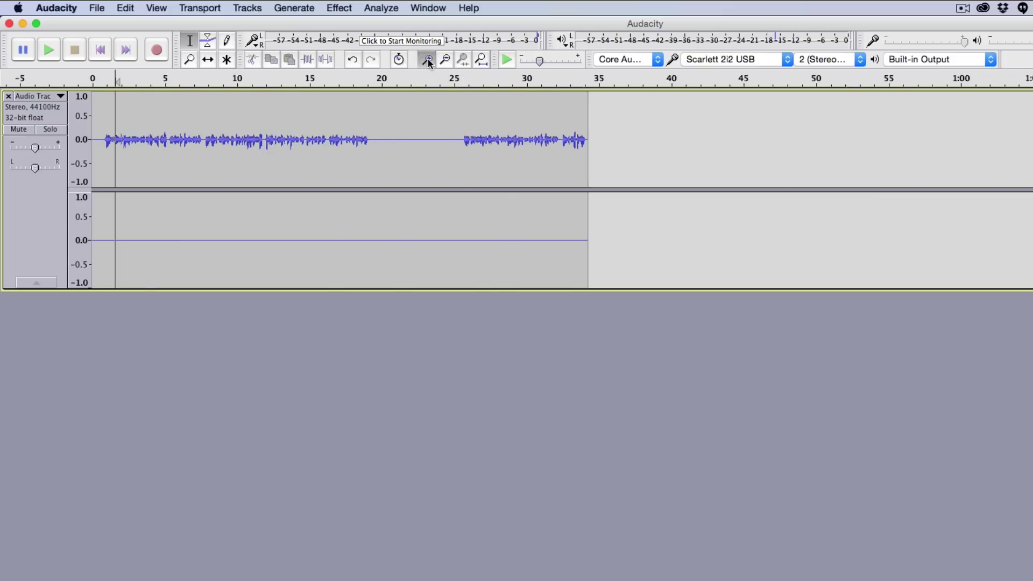
click(426, 59)
click(297, 142)
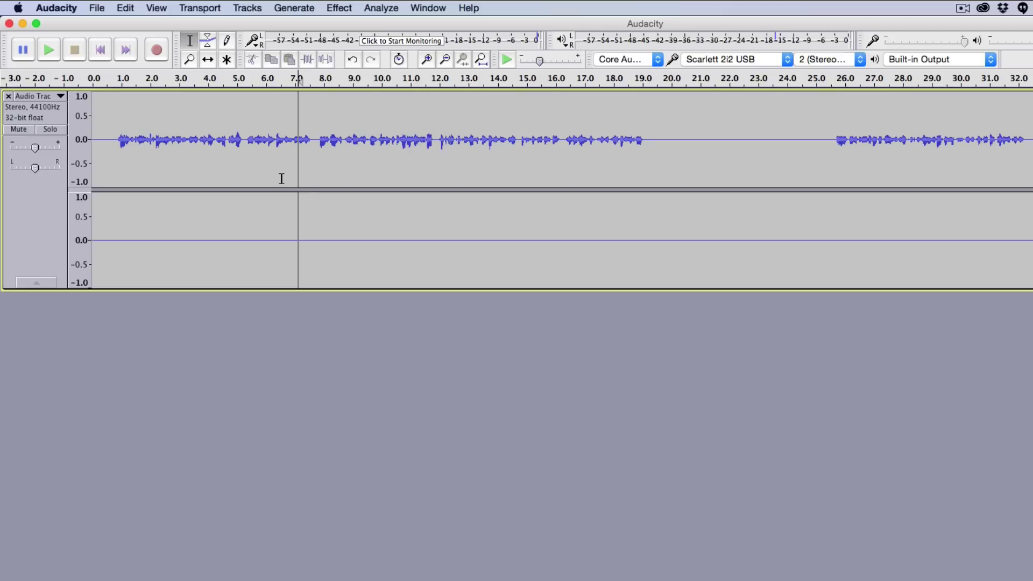
key(space)
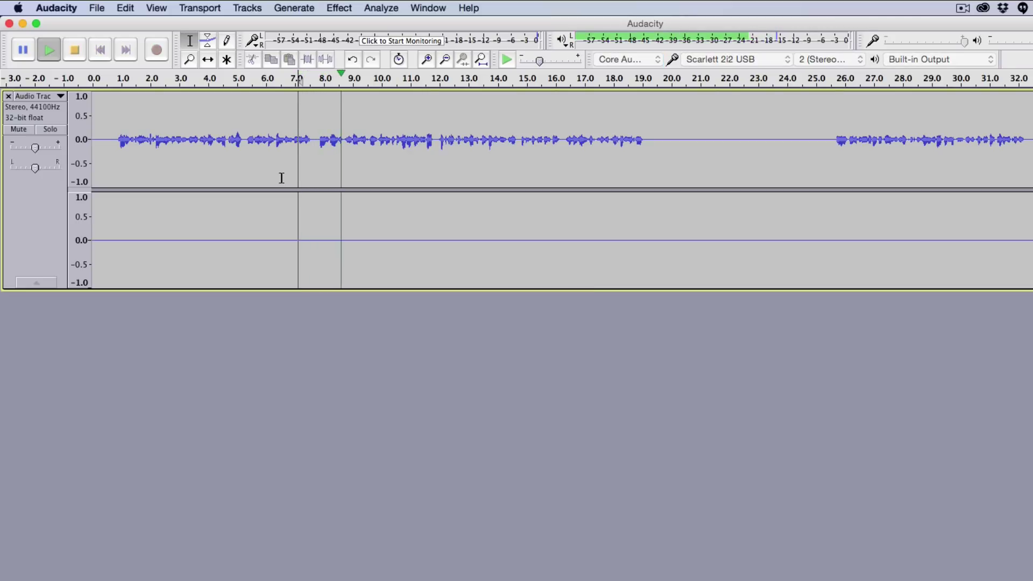
key(space)
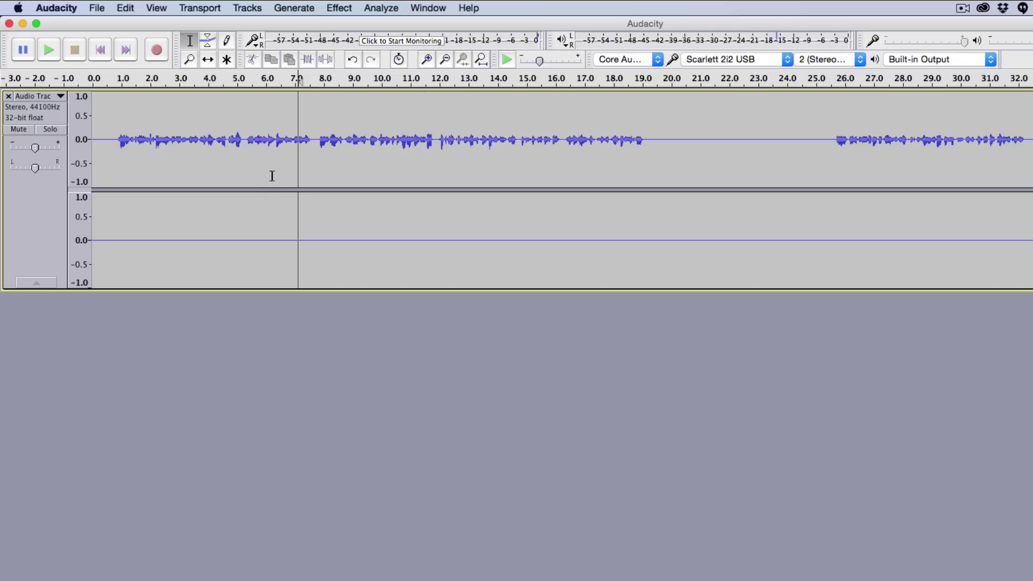
Delete the silent gap from about 19.4 s to 25.4 s, and the speech from about 12 s to 19.1 s.
drag(655, 151, 827, 152)
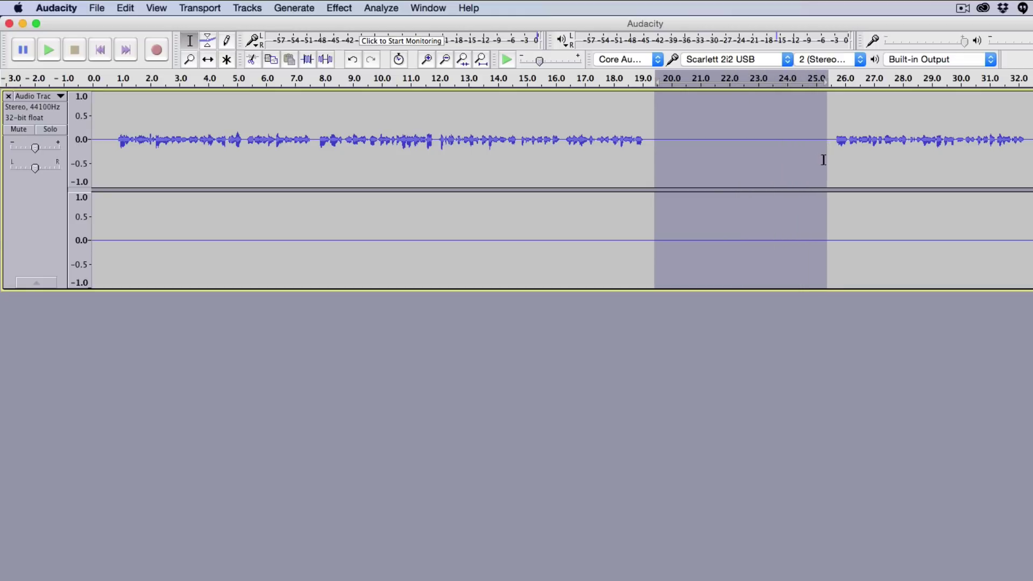
key(BackSpace)
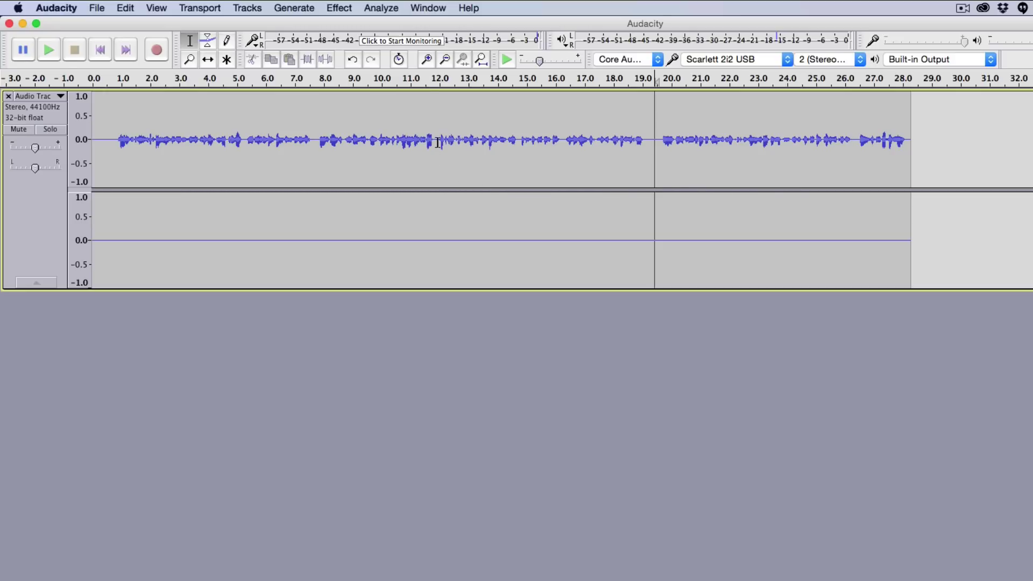
mouse_move(439, 143)
mouse_down()
mouse_move(484, 154)
mouse_move(646, 151)
mouse_up()
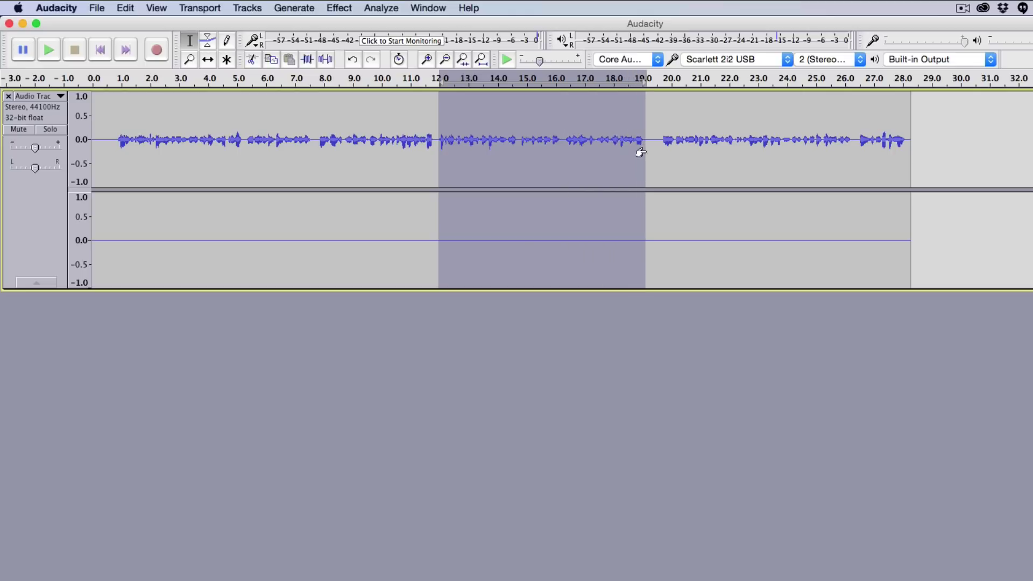
key(Delete)
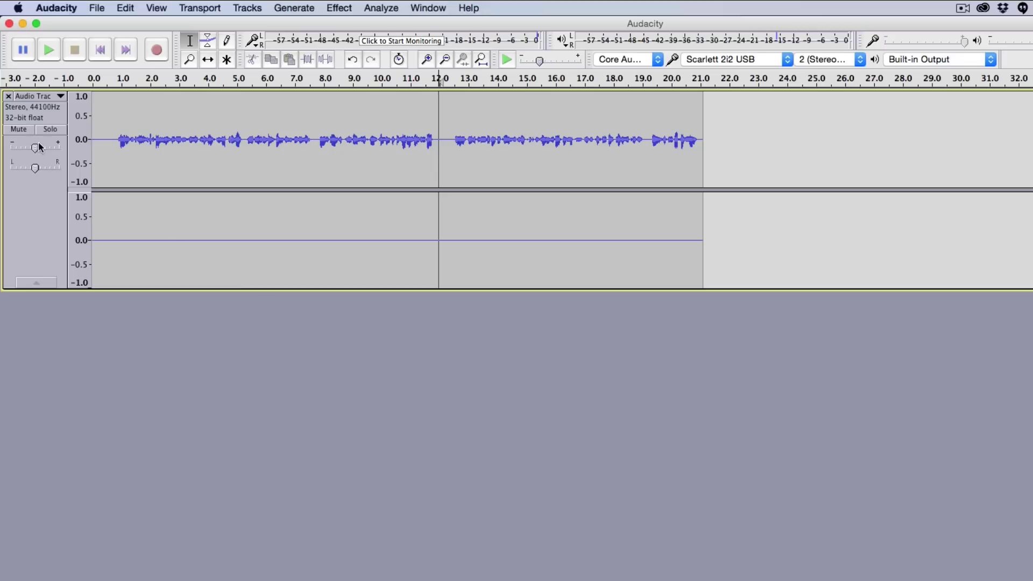
Rename the track by adding 7 after Audio Track.
click(35, 96)
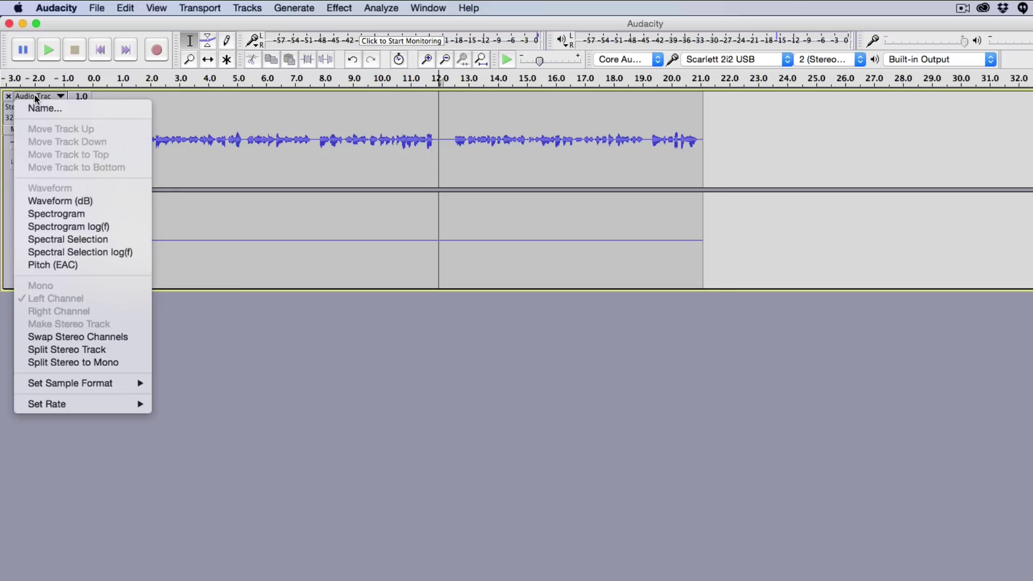
click(40, 107)
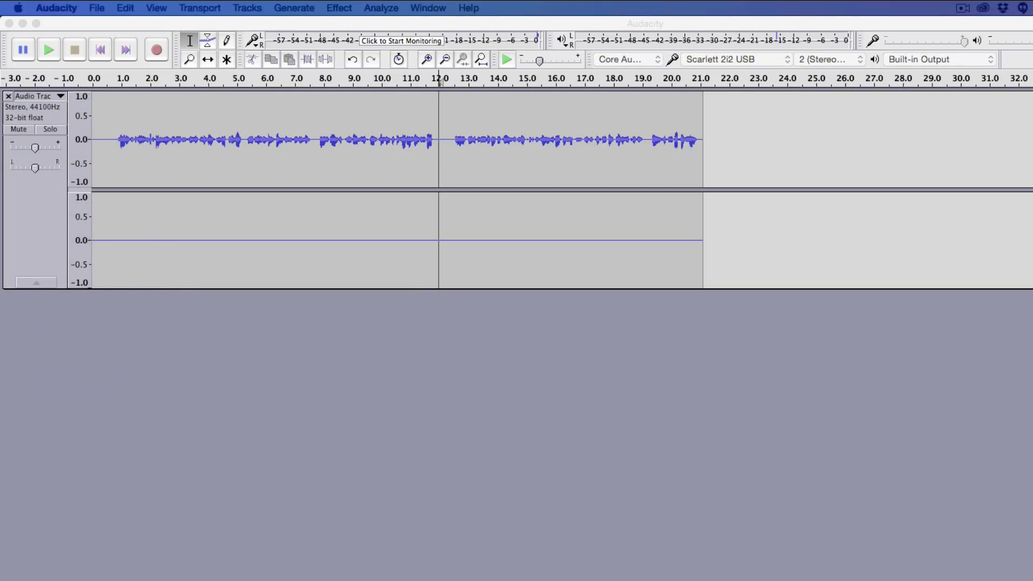
drag(189, 186, 372, 228)
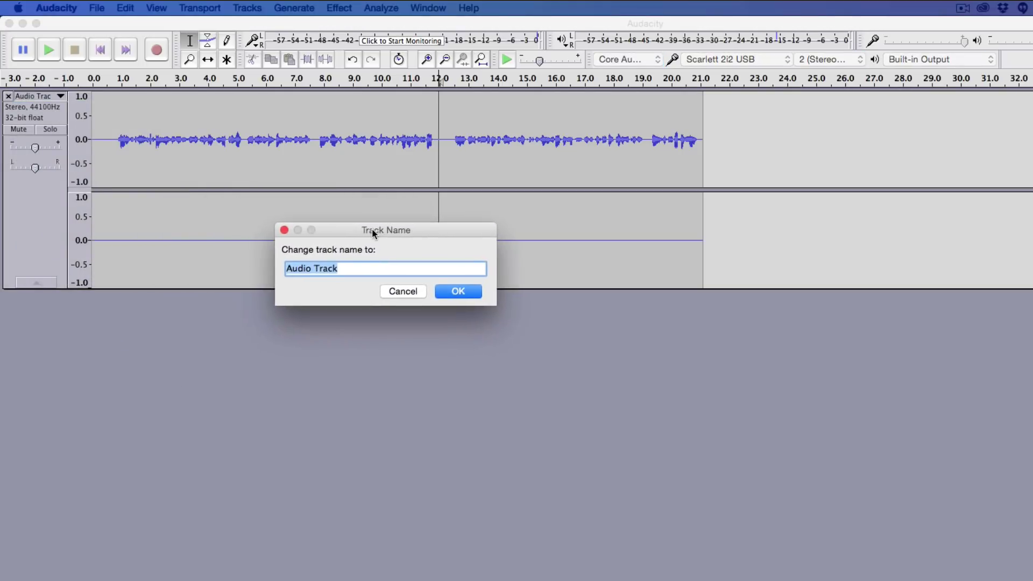
click(348, 271)
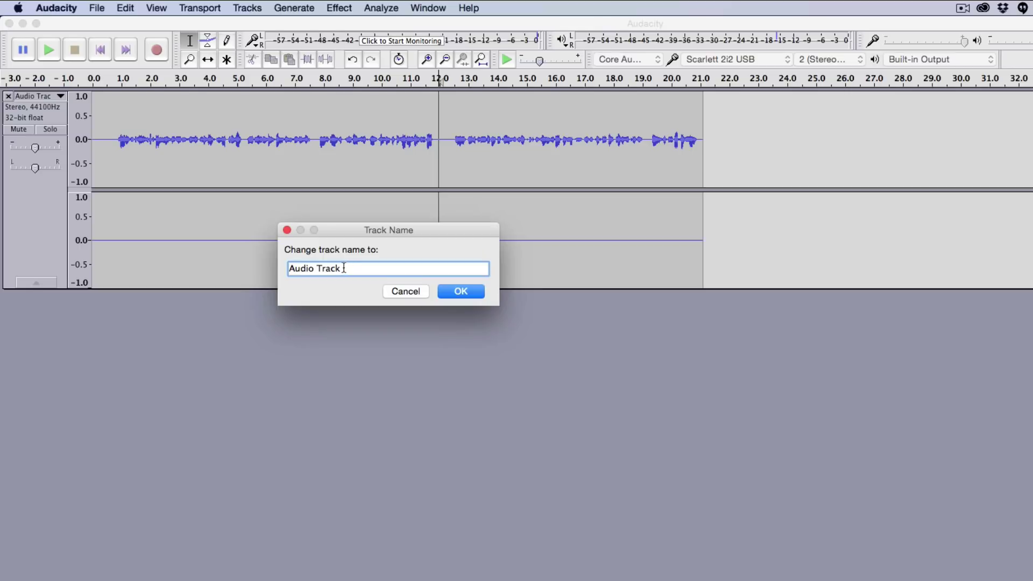
text(7)
click(455, 290)
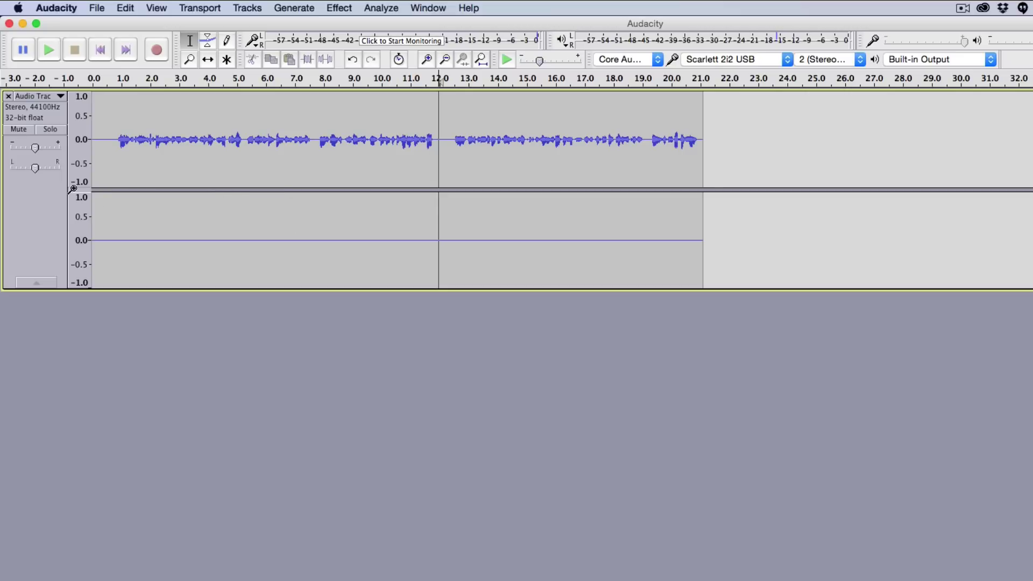
Try the track's gain at +1 dB and its pan at 30% and 100% right, returning both to the centre.
mouse_move(34, 148)
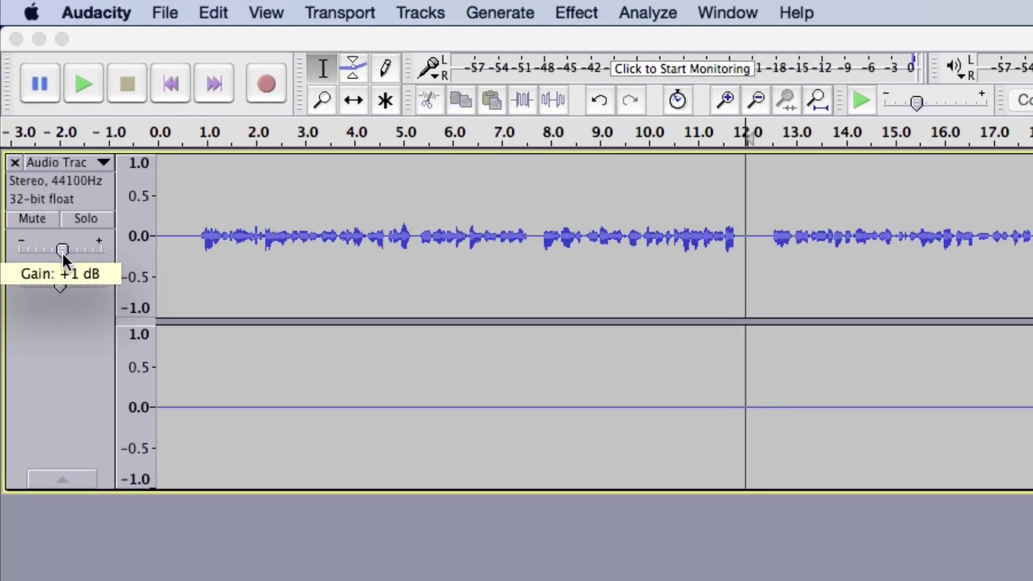
drag(63, 252, 59, 251)
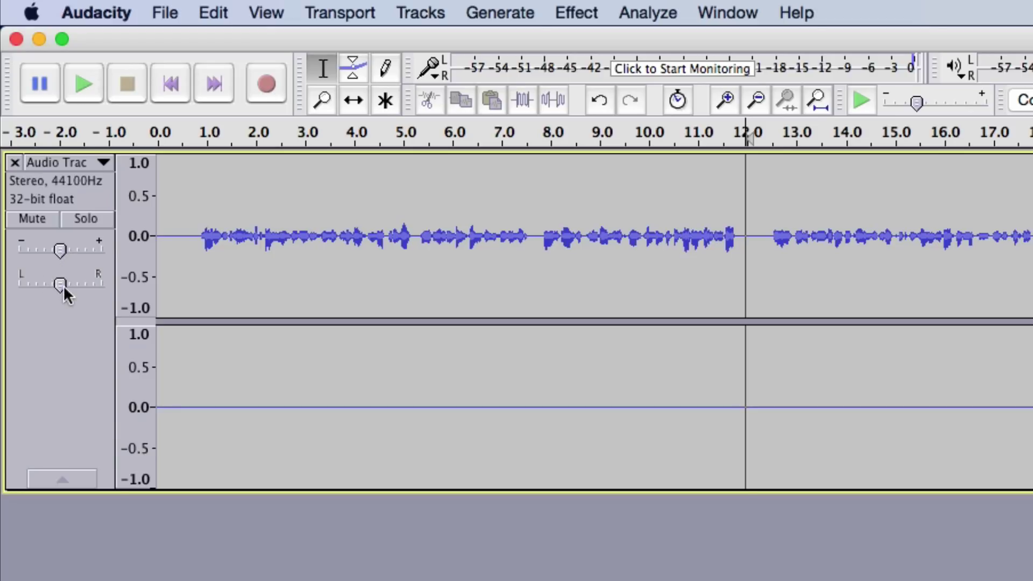
drag(60, 286, 92, 286)
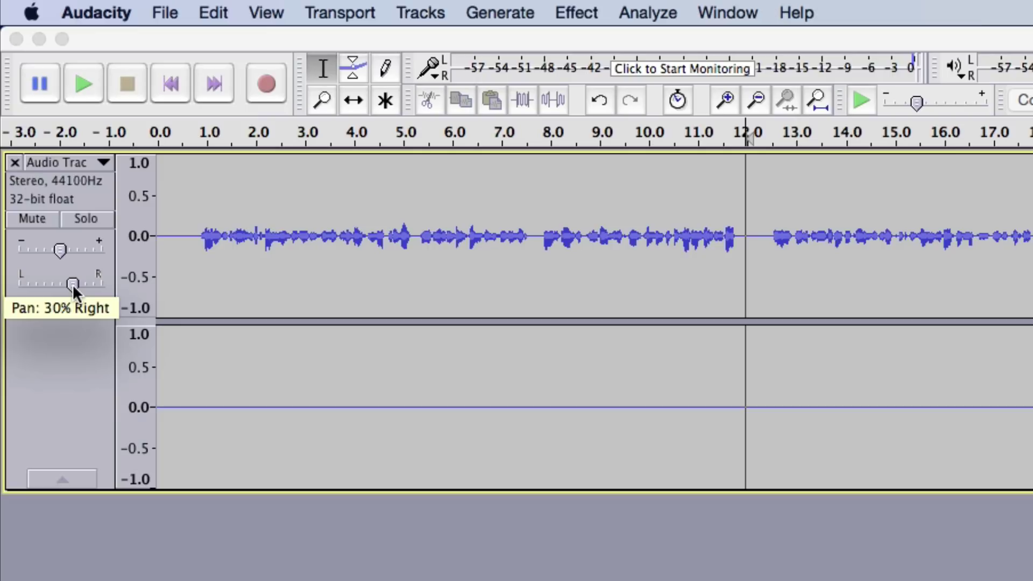
drag(73, 283, 194, 315)
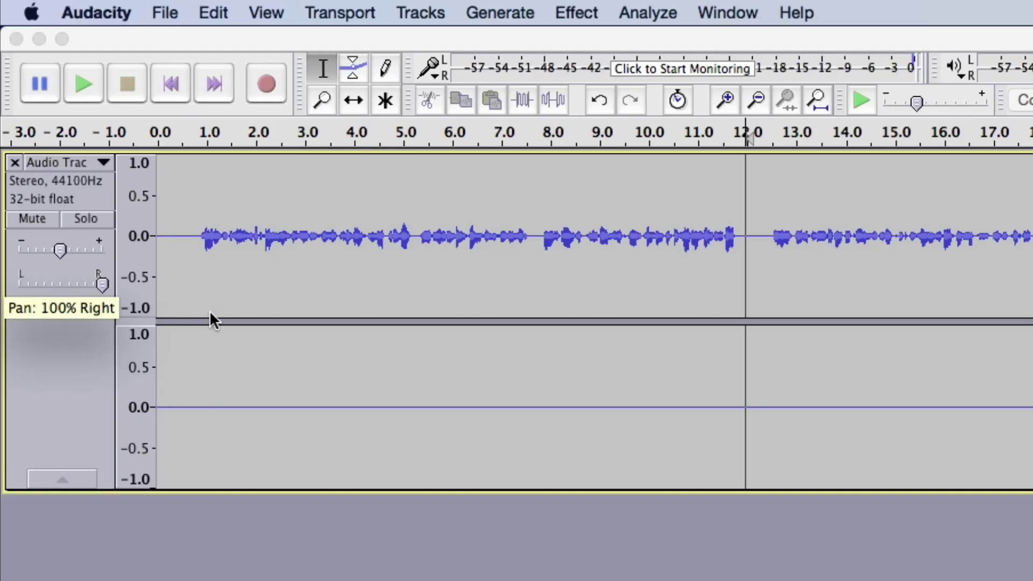
drag(103, 284, 60, 306)
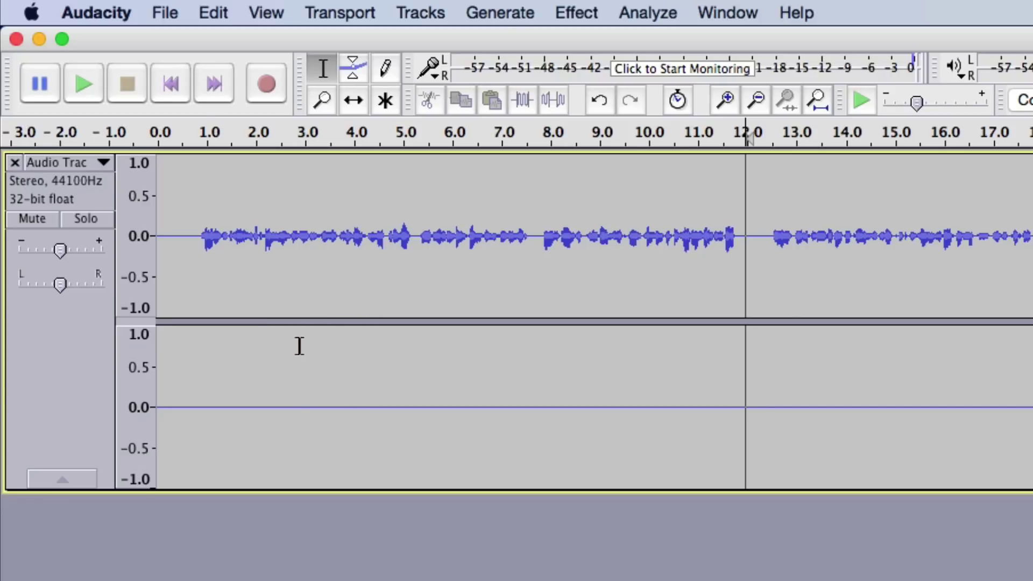
Select the recorded speech from about 0.8 s to the end of the clip at about 21 s.
click(189, 250)
drag(190, 250, 1032, 264)
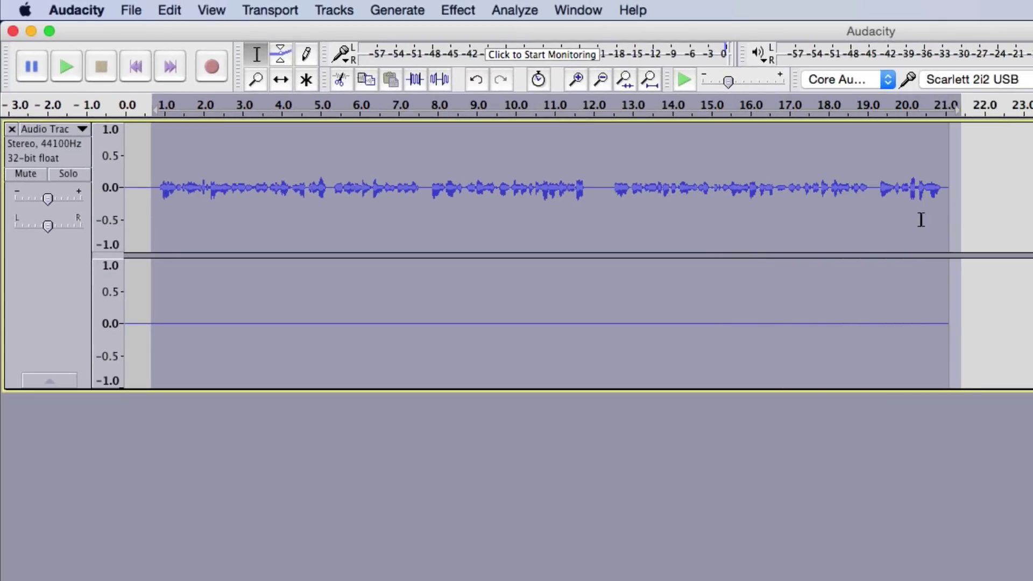
click(203, 228)
click(156, 190)
drag(156, 191, 945, 191)
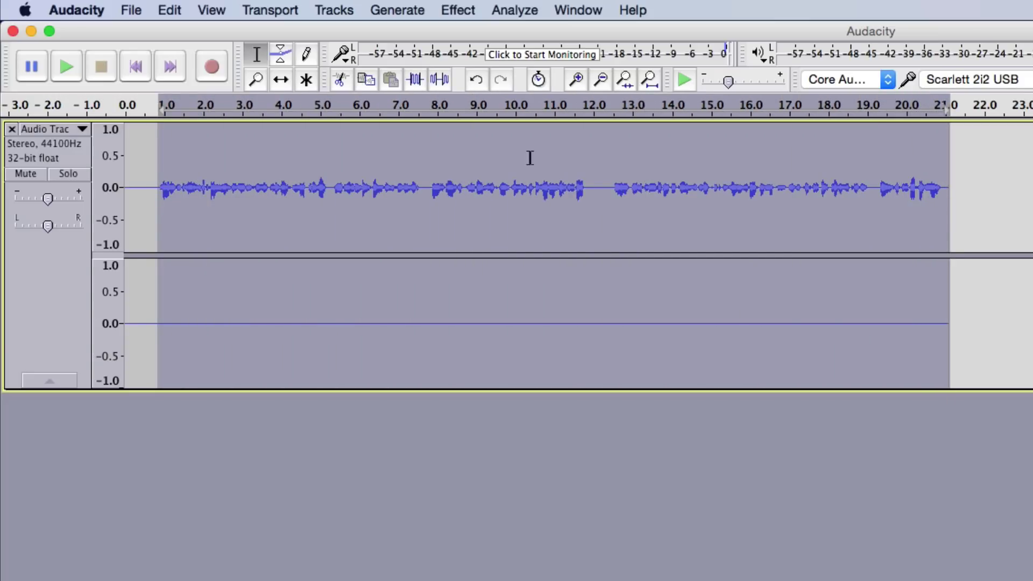
Apply the Reverb effect to the selected speech, adjusting the room size slightly.
click(467, 9)
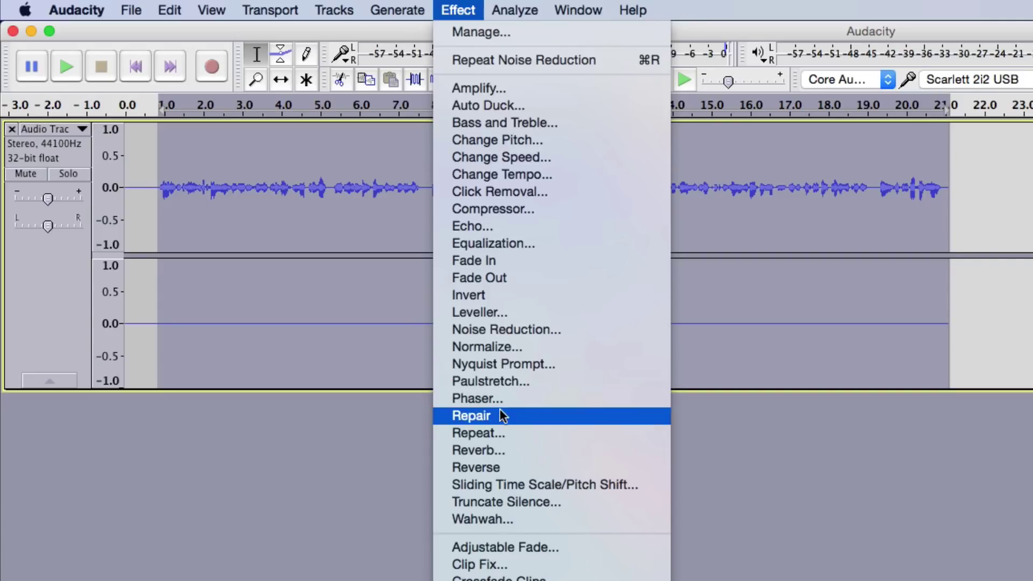
click(471, 450)
drag(794, 136, 451, 88)
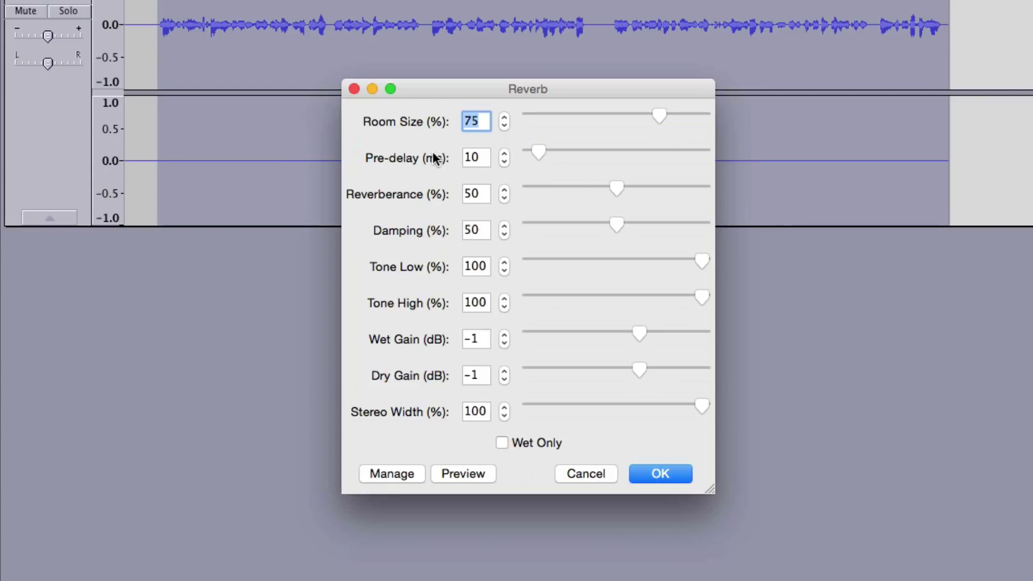
drag(657, 117, 651, 118)
click(635, 480)
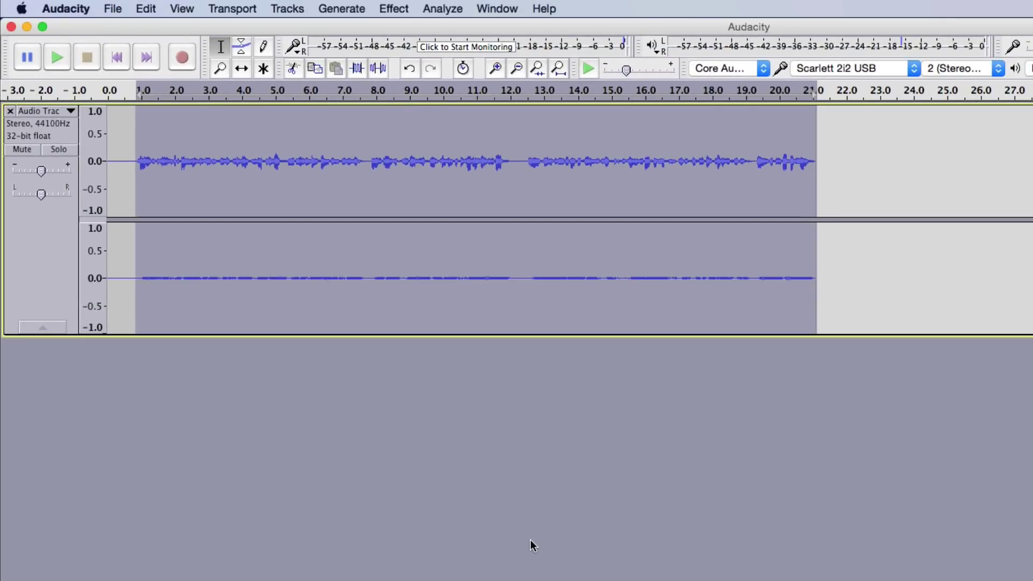
Play the processed speech from about 1 s to hear the effect, and undo the Reverb.
click(142, 181)
key(space)
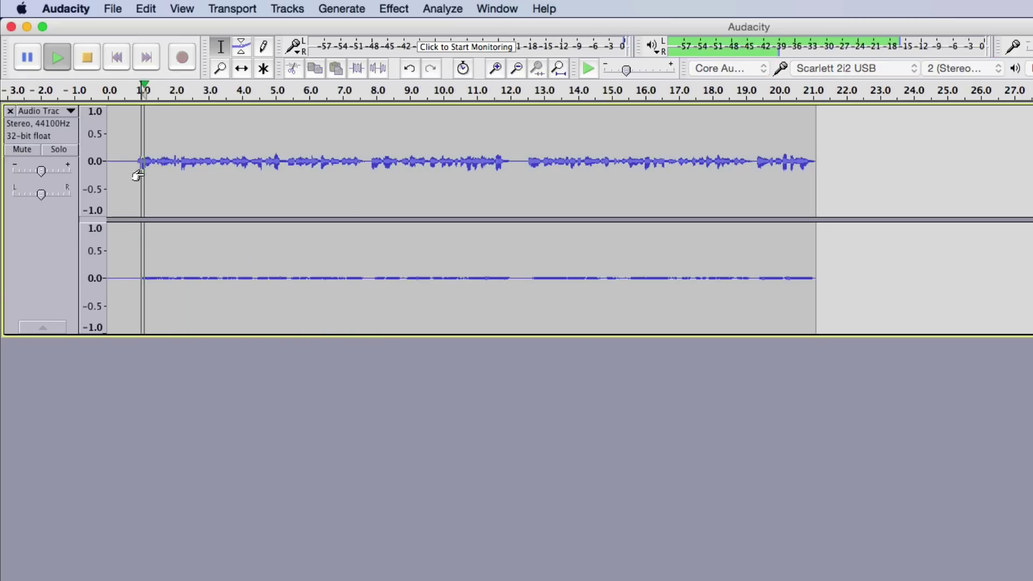
key(space)
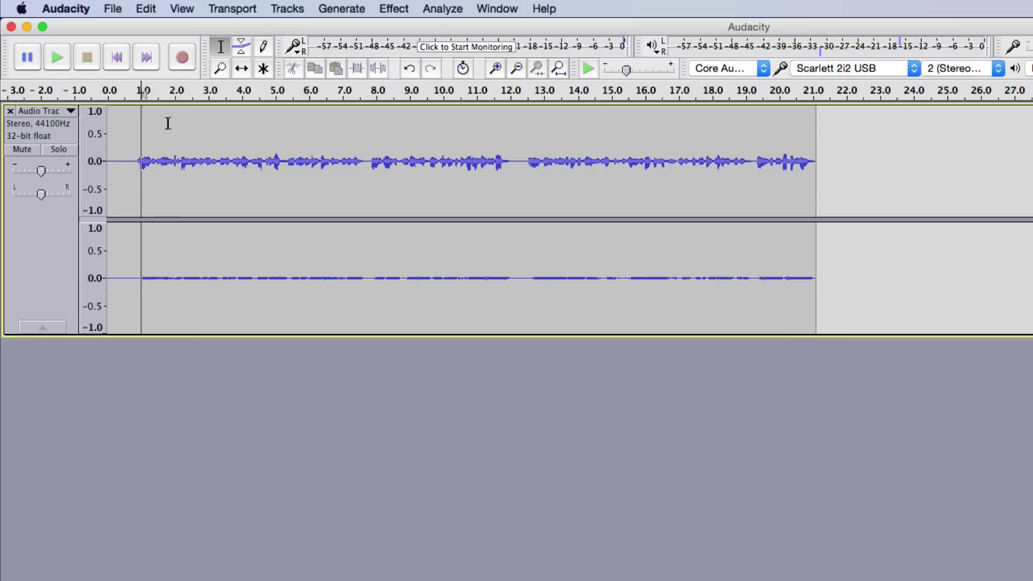
click(145, 9)
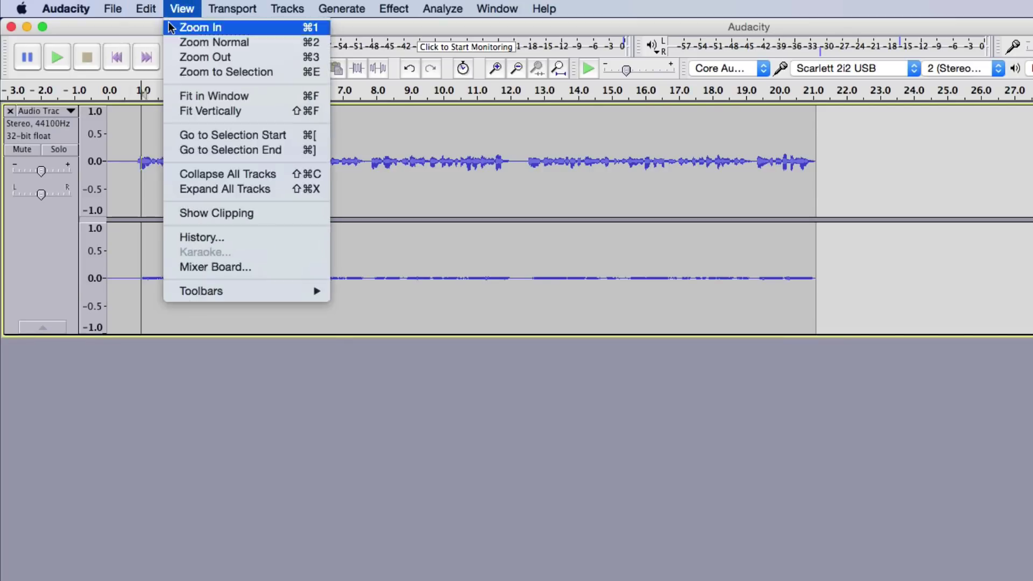
click(194, 27)
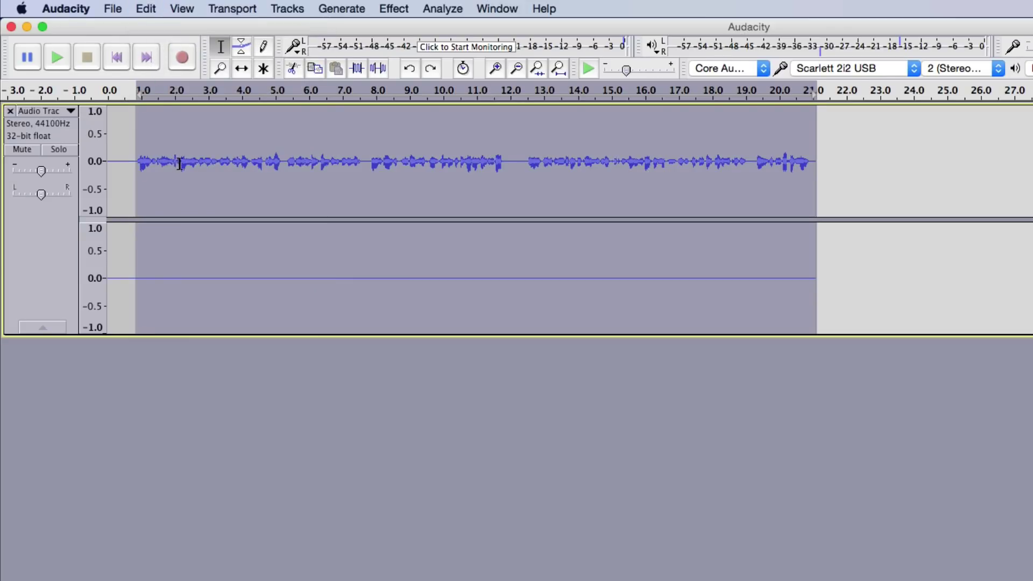
click(248, 159)
drag(137, 165, 816, 163)
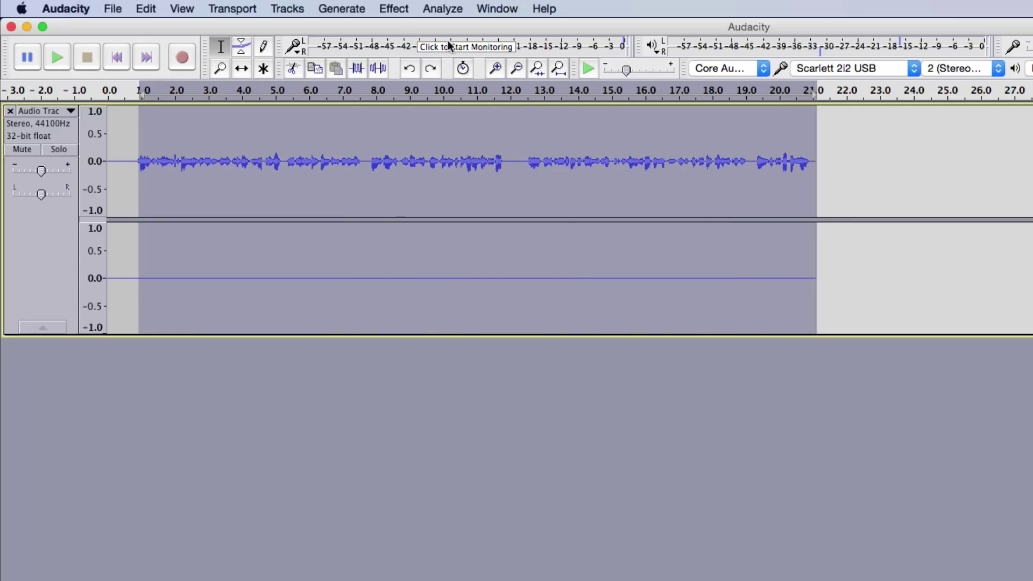
click(400, 9)
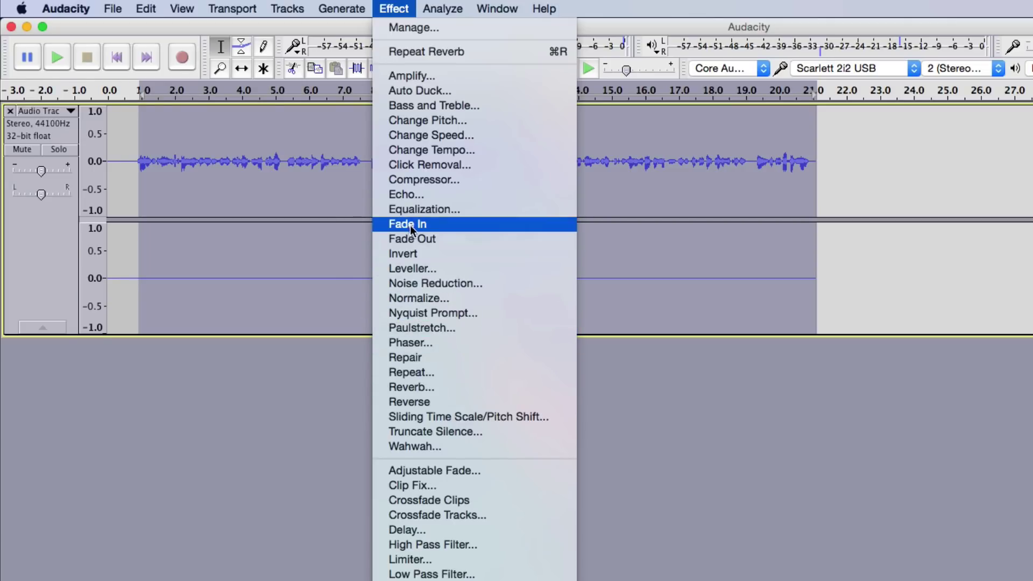
click(270, 205)
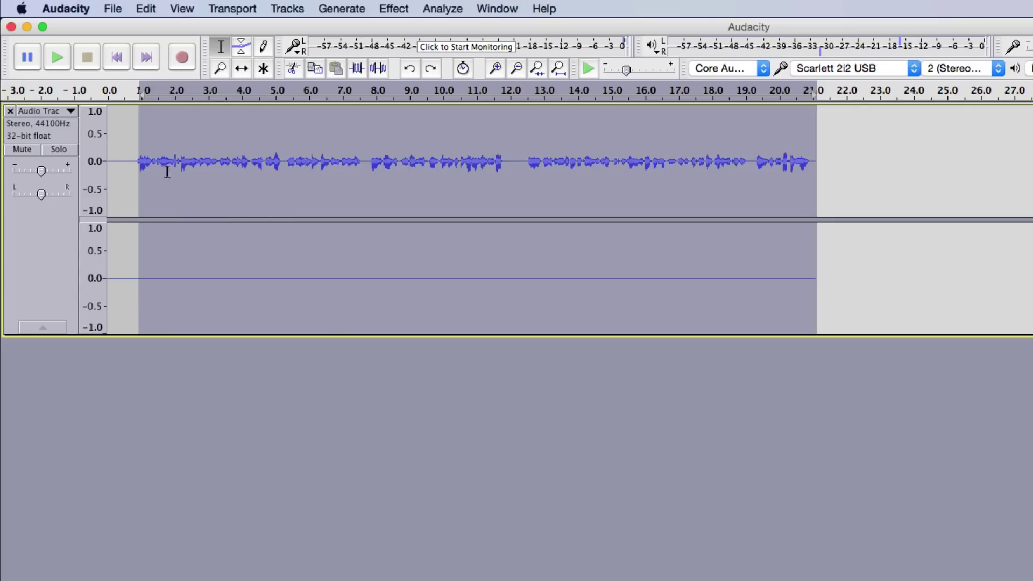
click(142, 141)
Start exporting the project's audio and name the exported file "File Name".
click(116, 7)
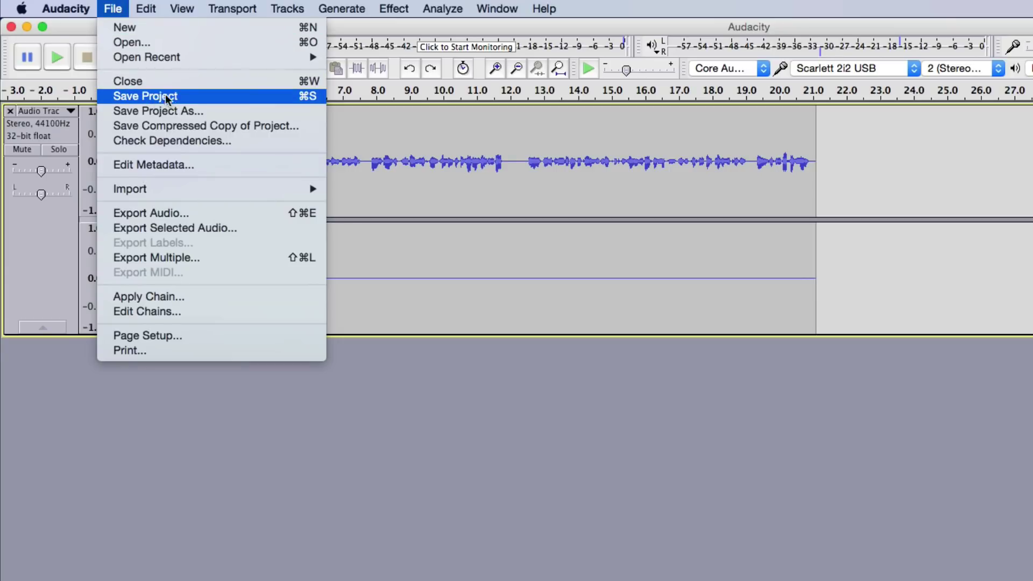
mouse_move(158, 195)
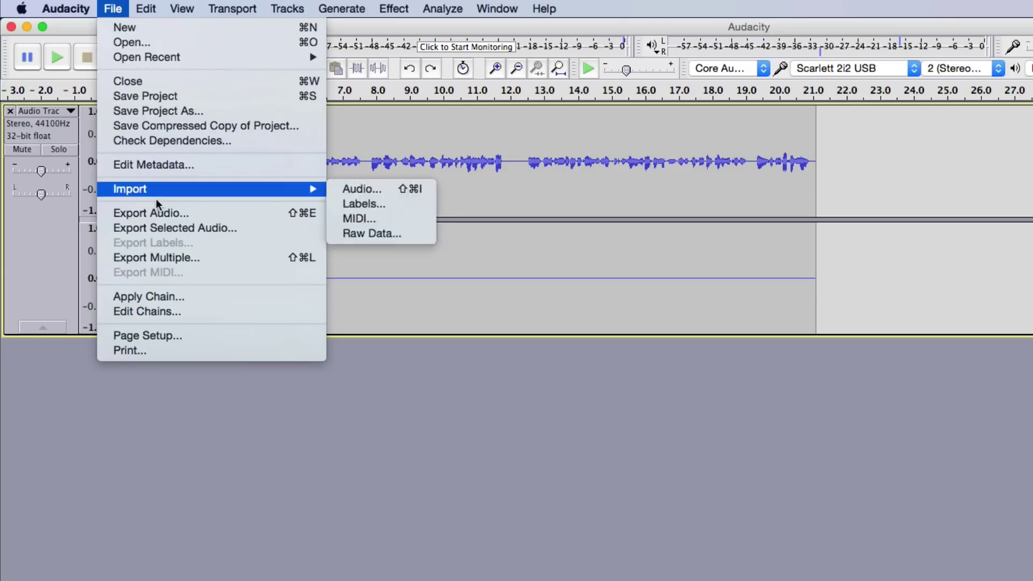
click(152, 212)
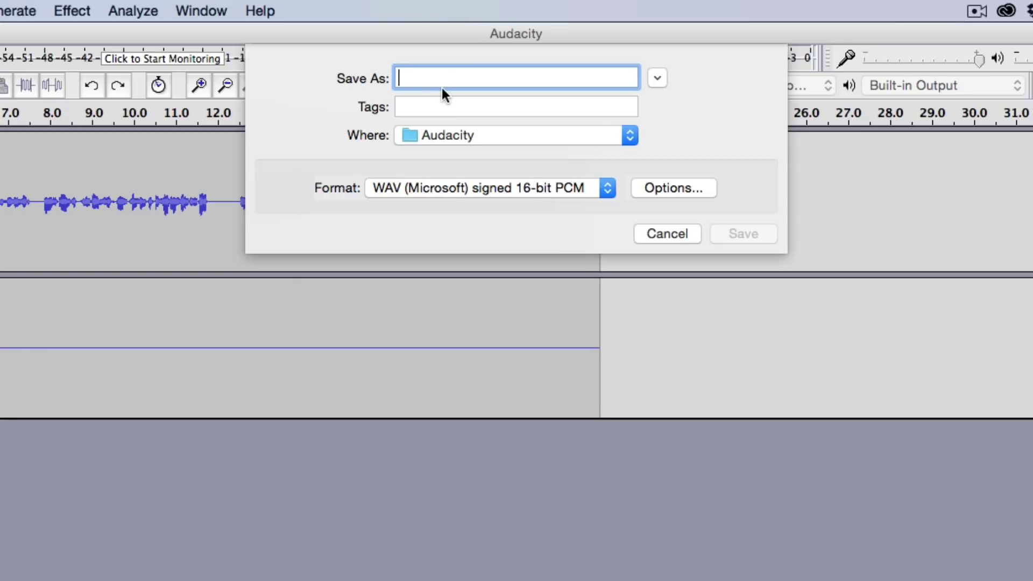
text(File Name)
key(Tab)
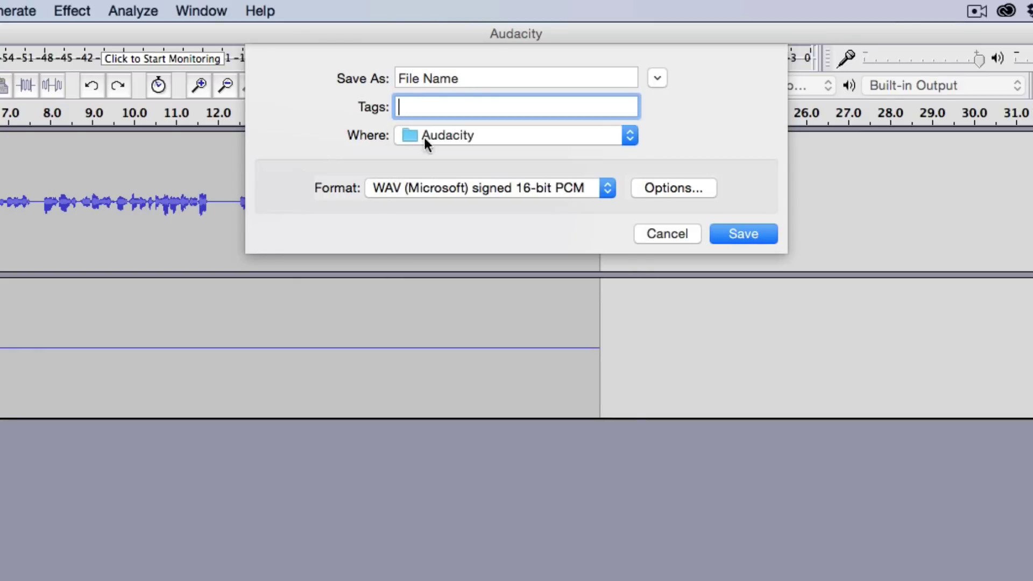
Save the export to the Desktop as WAV (Microsoft) signed 16-bit PCM, leaving the metadata tags blank.
click(435, 134)
click(462, 370)
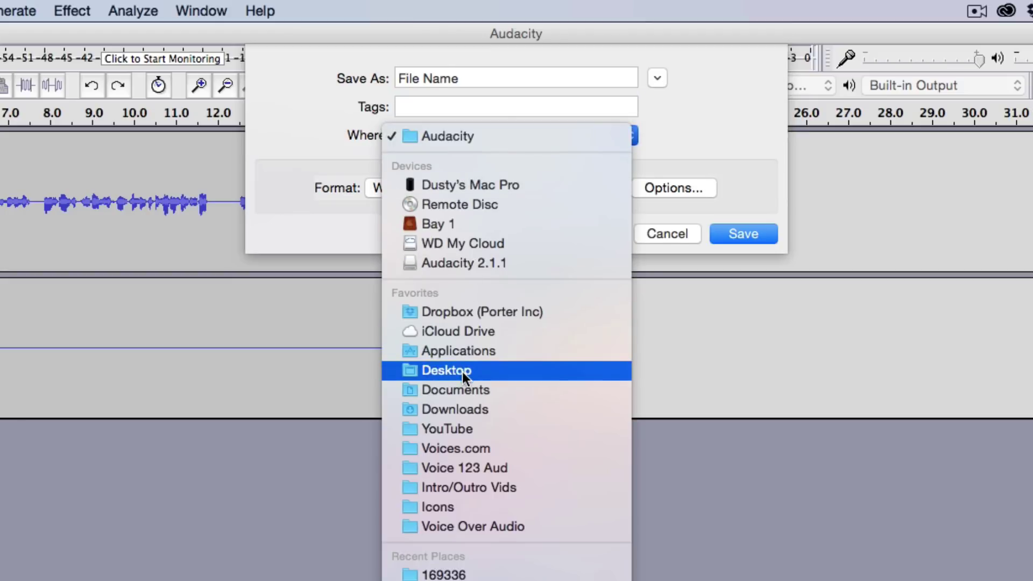
click(405, 186)
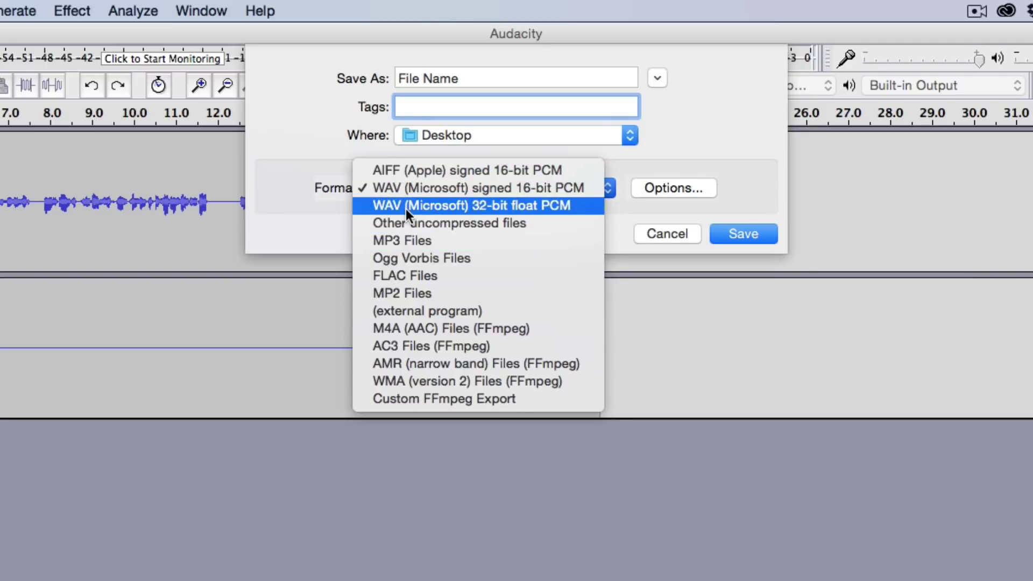
click(396, 189)
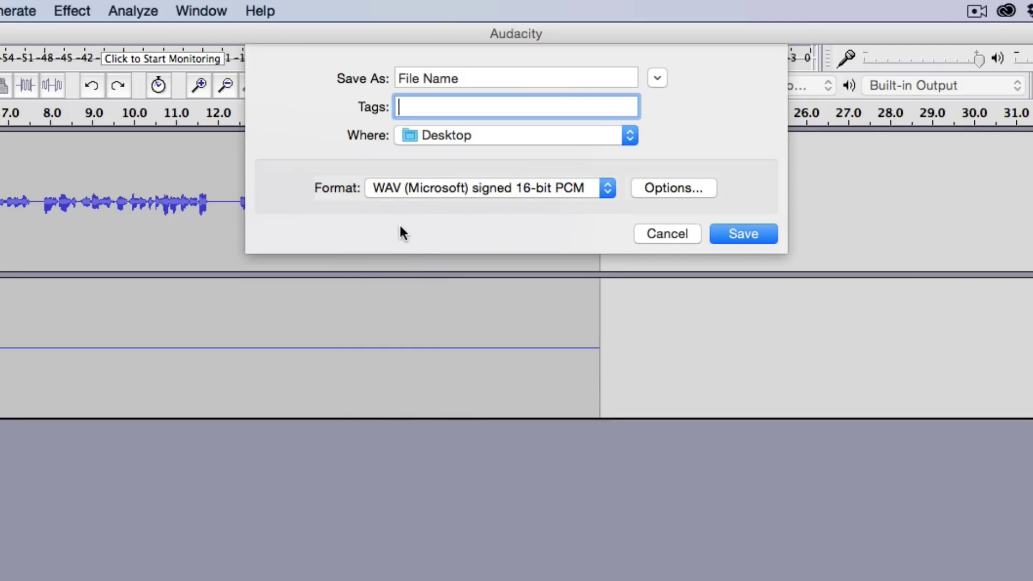
click(735, 234)
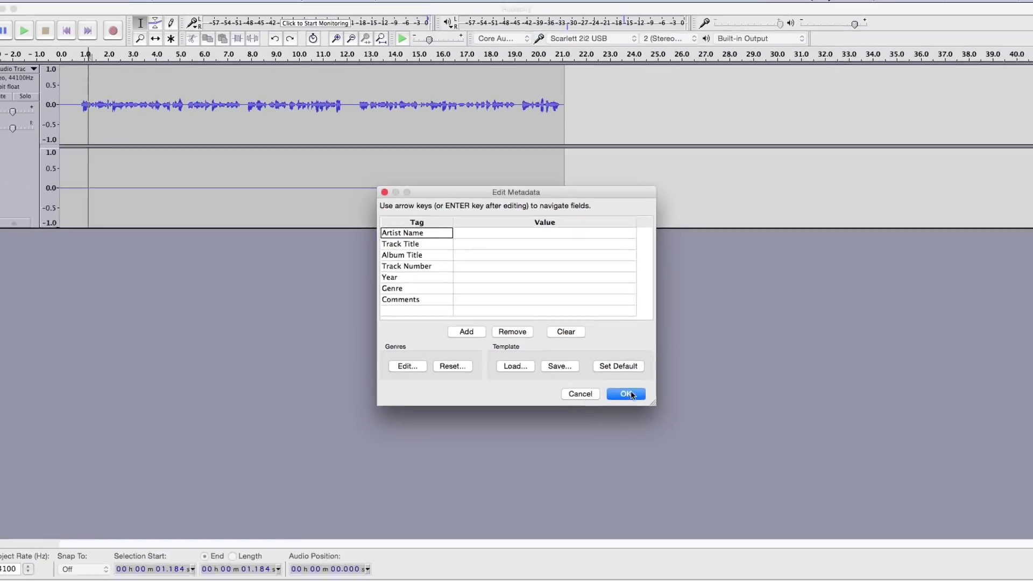
click(699, 454)
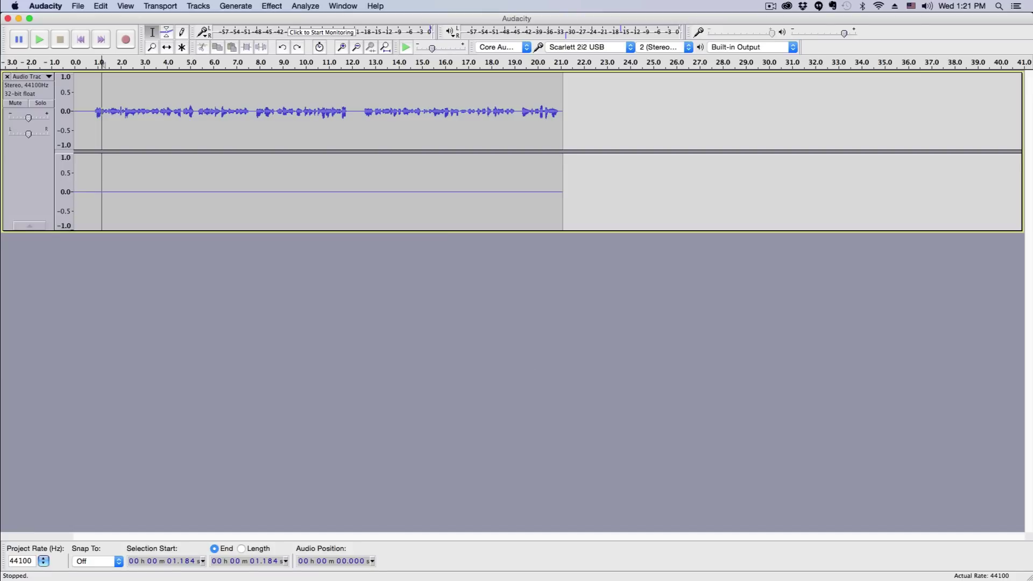
Switch to Finder, check the Desktop folder for File Name.wav, and close the Finder window.
key(super+Tab)
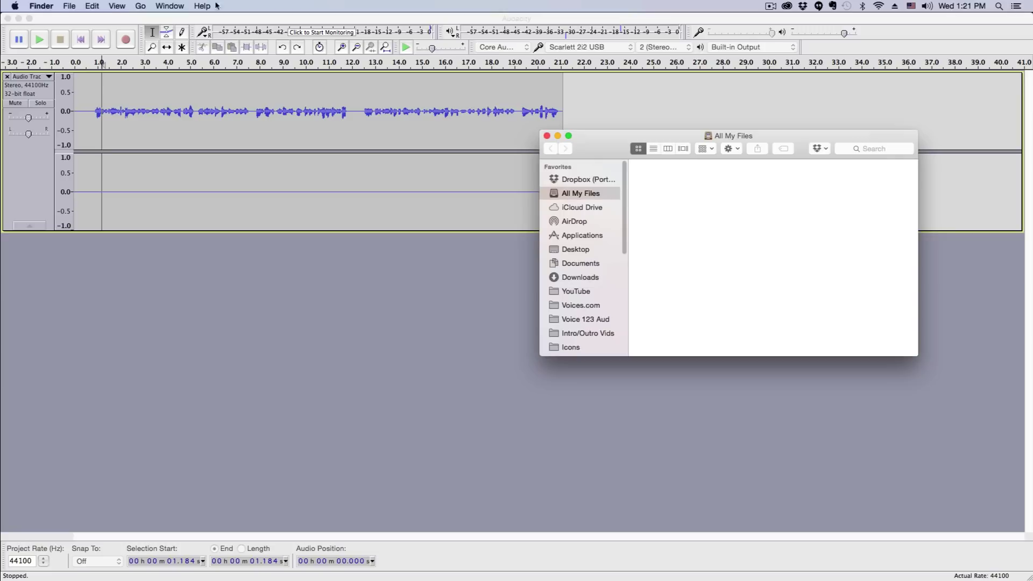
click(574, 249)
drag(610, 150, 222, 159)
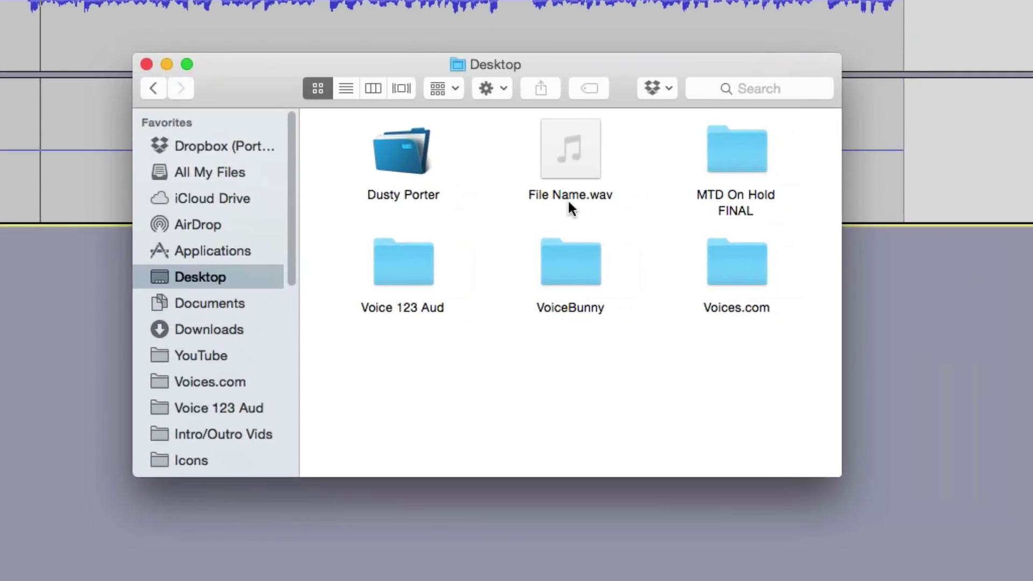
click(571, 194)
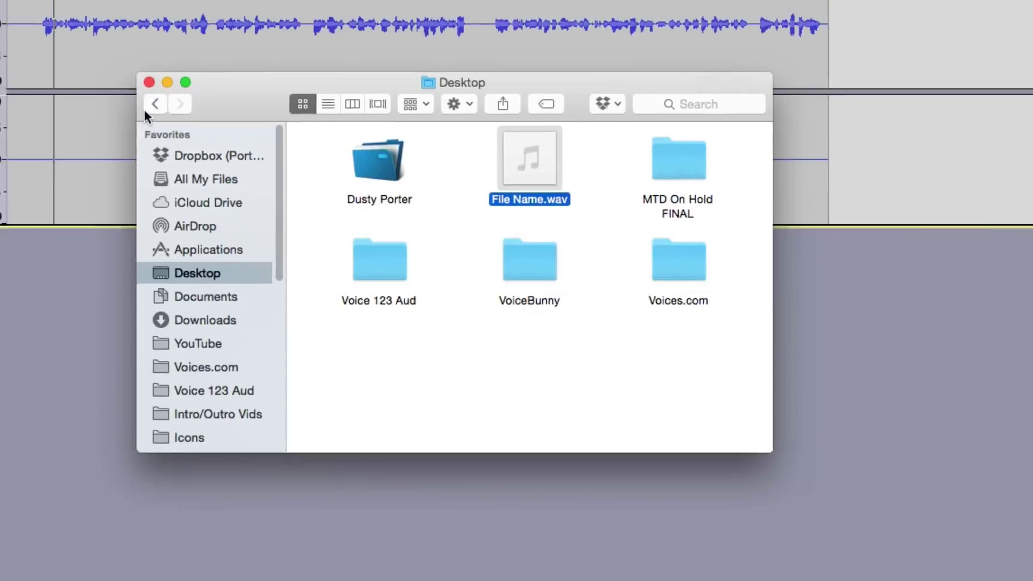
click(151, 85)
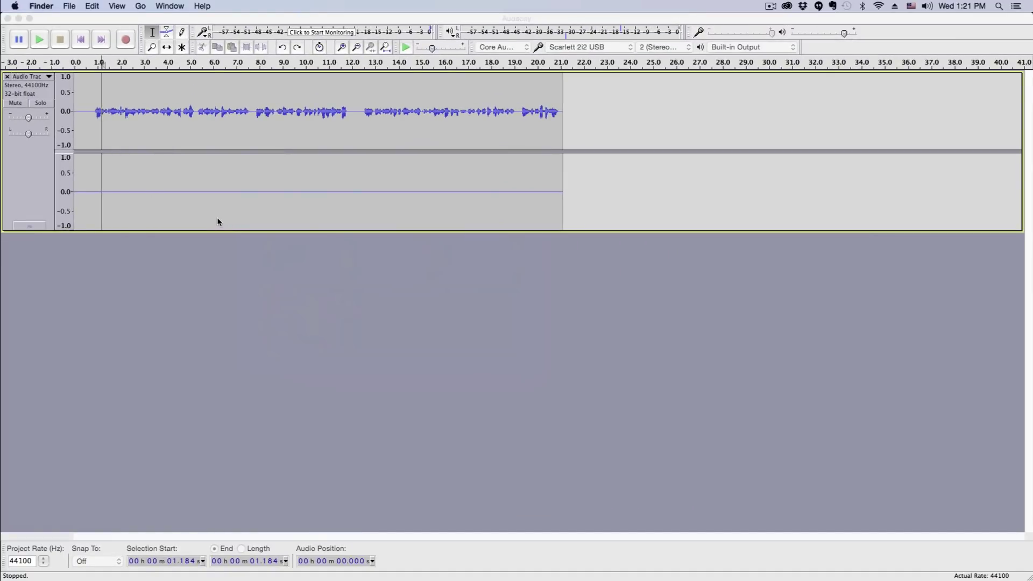